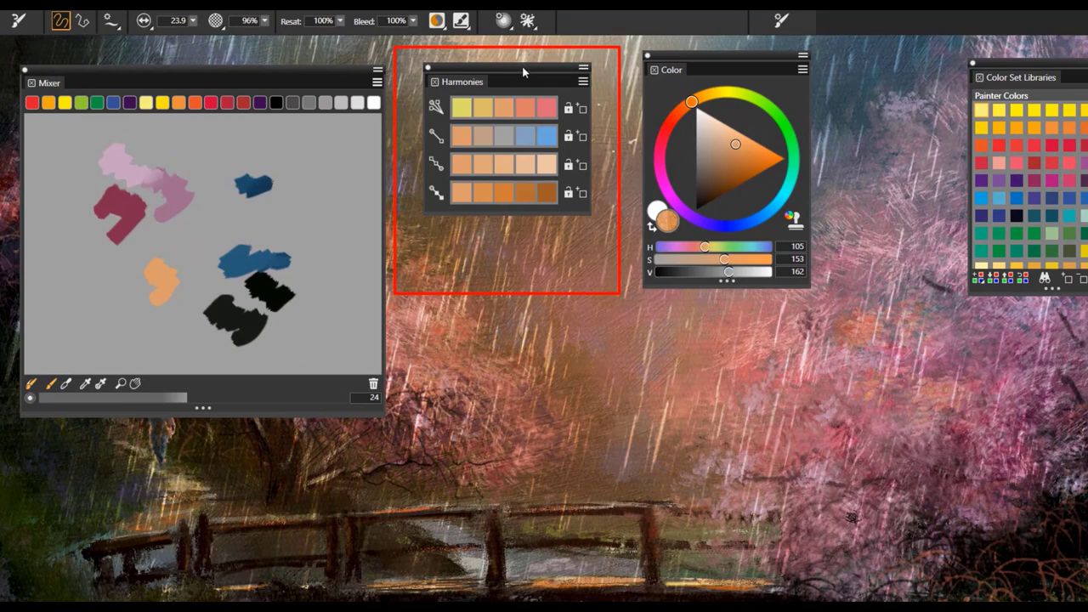
pyautogui.moveTo(532, 67); pyautogui.dragTo(540, 63)
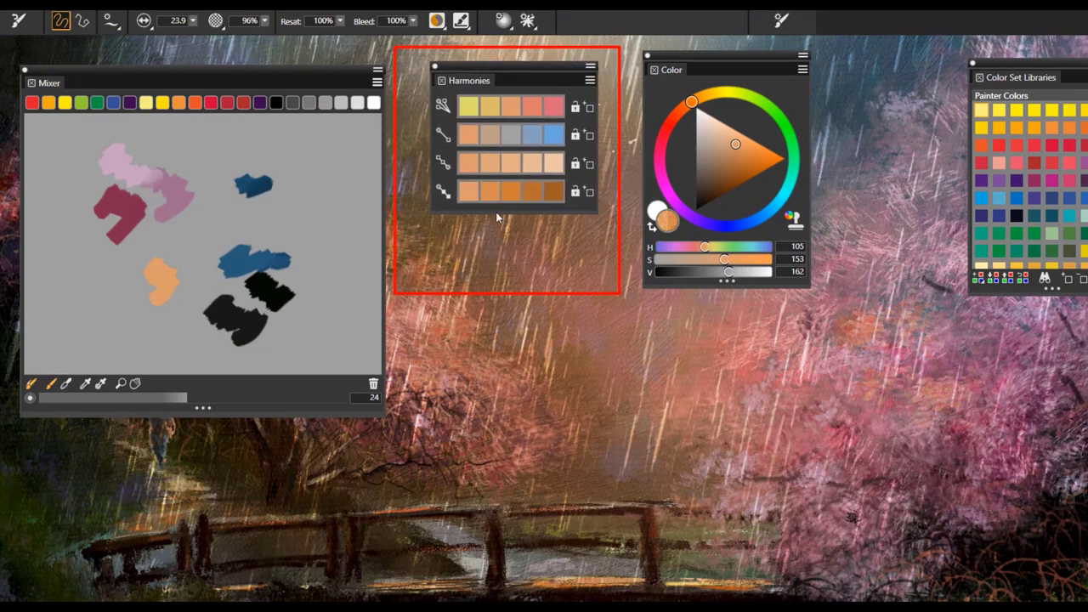
pyautogui.click(590, 81)
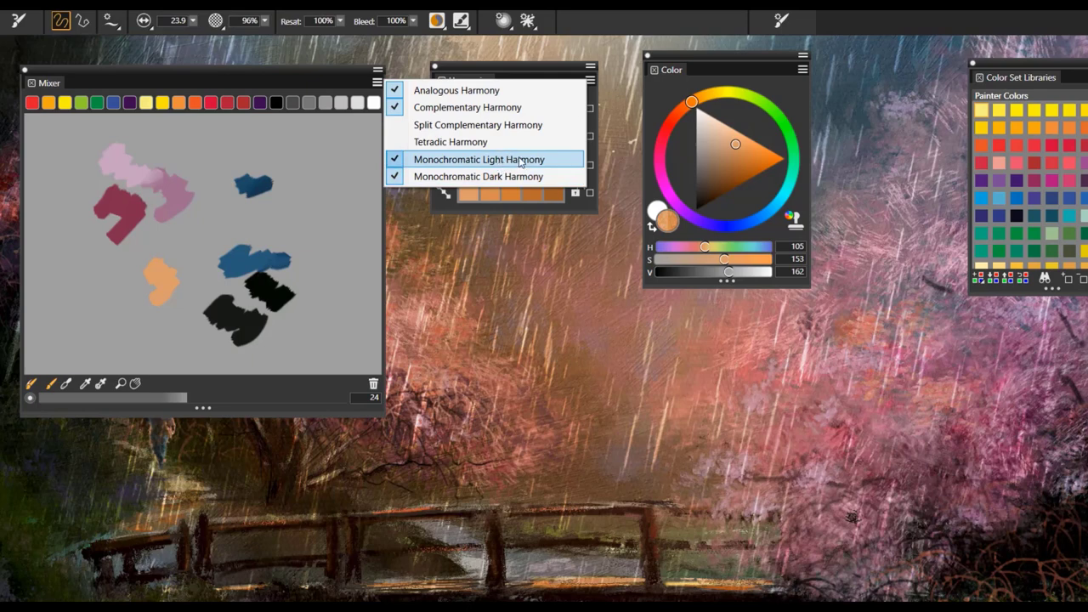
pyautogui.click(510, 243)
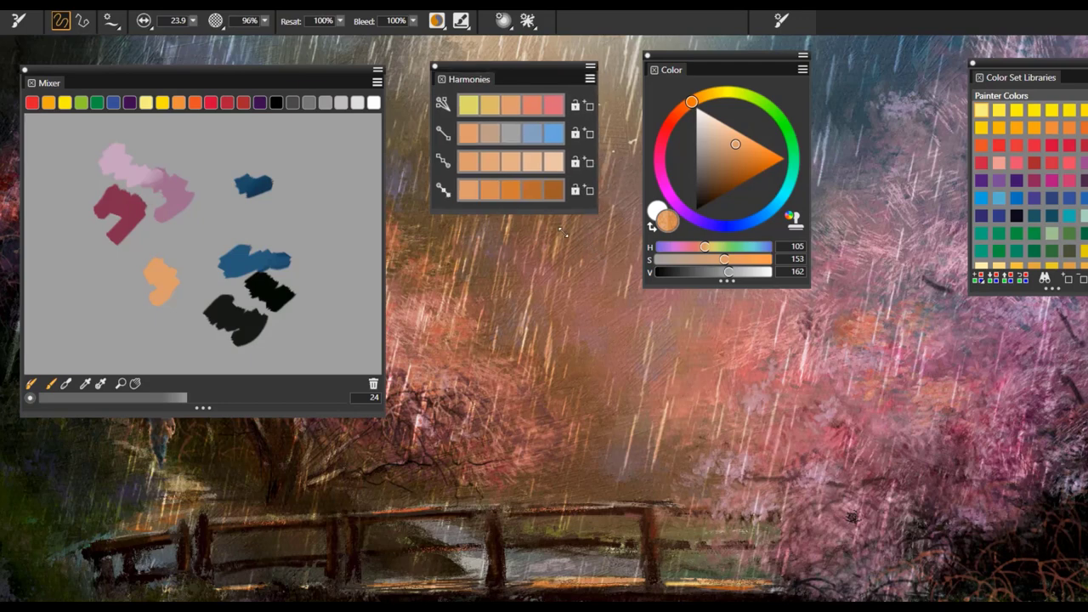
# Reveal the whole Color Set Libraries panel and set the current colour to blue, hue 231.
pyautogui.moveTo(597, 214)
pyautogui.mouseDown()
pyautogui.moveTo(671, 217)
pyautogui.moveTo(584, 218)
pyautogui.mouseUp()
pyautogui.moveTo(1070, 66); pyautogui.dragTo(964, 68)
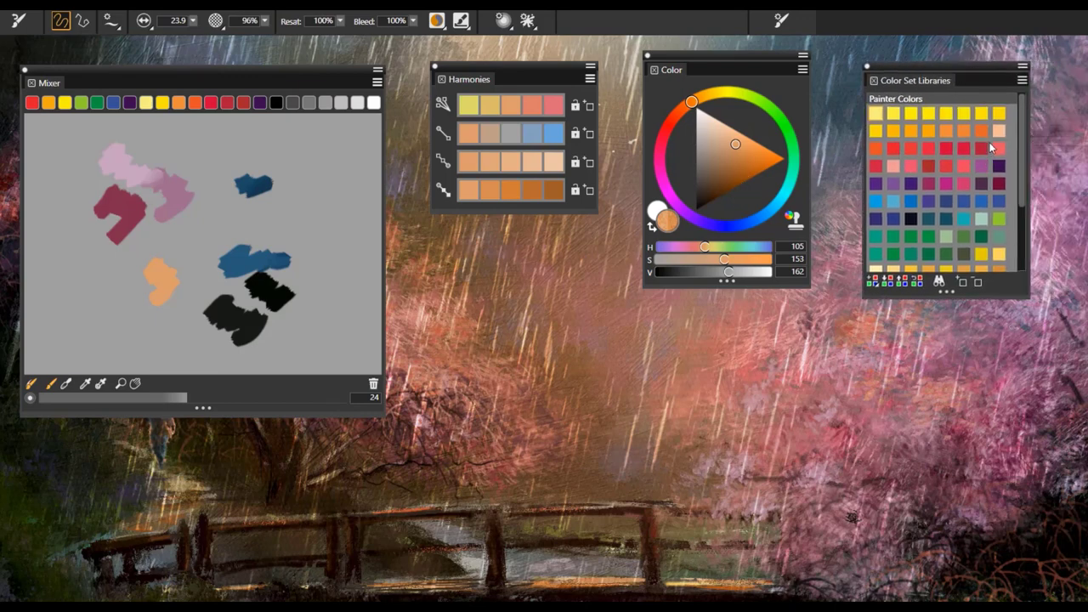
pyautogui.click(895, 164)
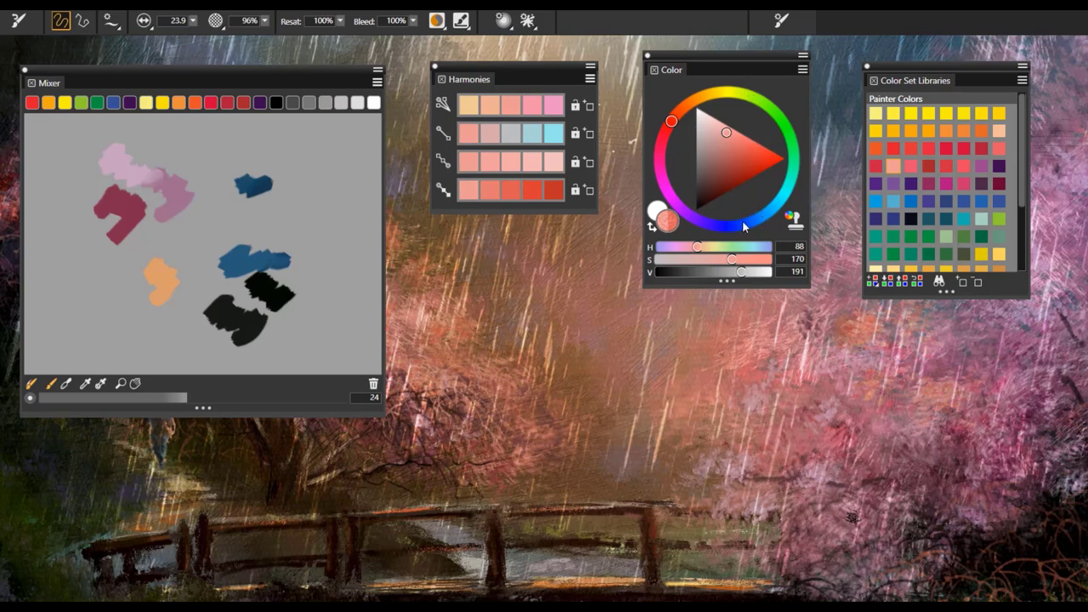
pyautogui.click(763, 214)
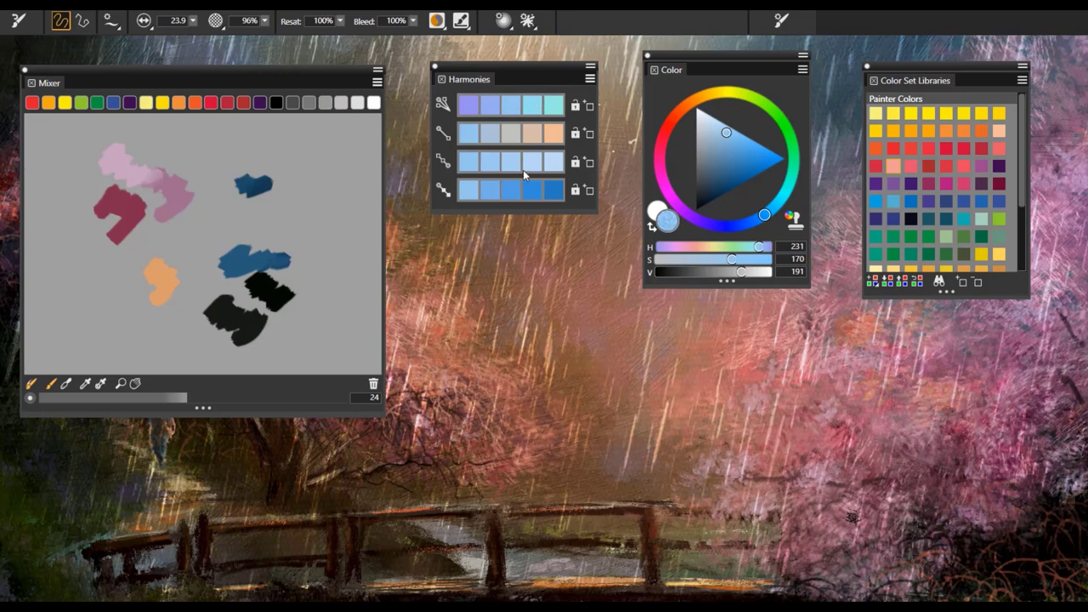
# Lock the Analogous harmony row and make its first periwinkle swatch the current colour (saturation 178).
pyautogui.click(575, 105)
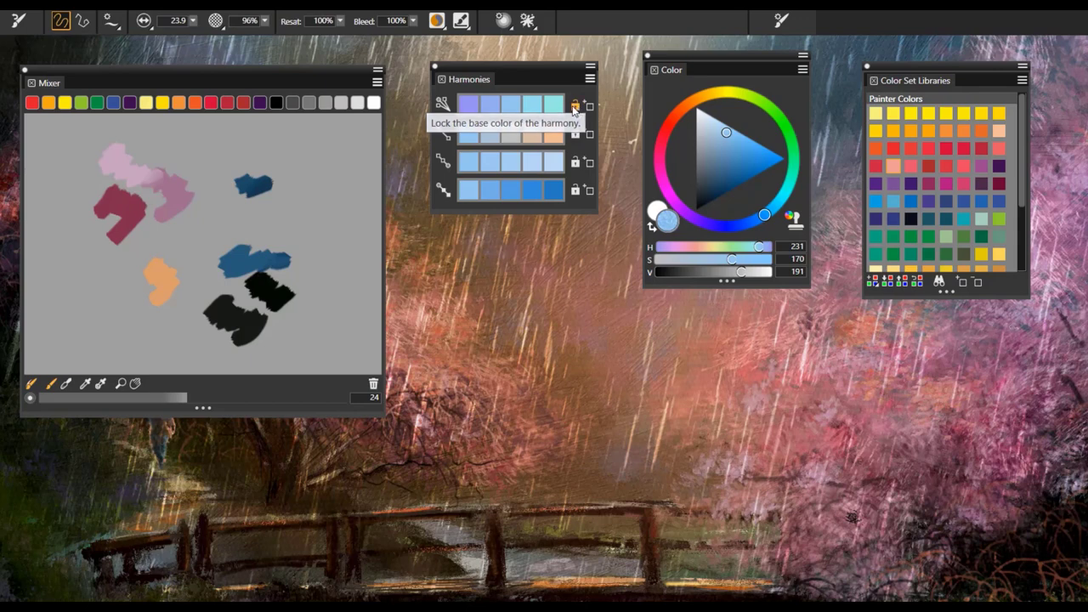
pyautogui.click(467, 108)
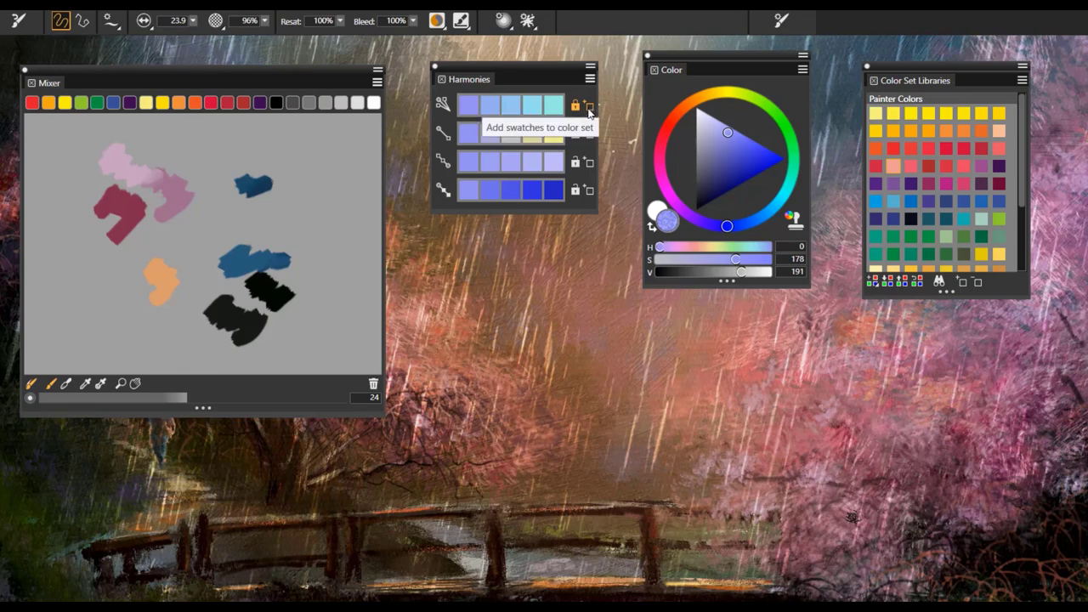
# Save the analogous swatches as colour set 'Analogous Harmonies 1', then unlock the harmony's base colour.
pyautogui.click(589, 108)
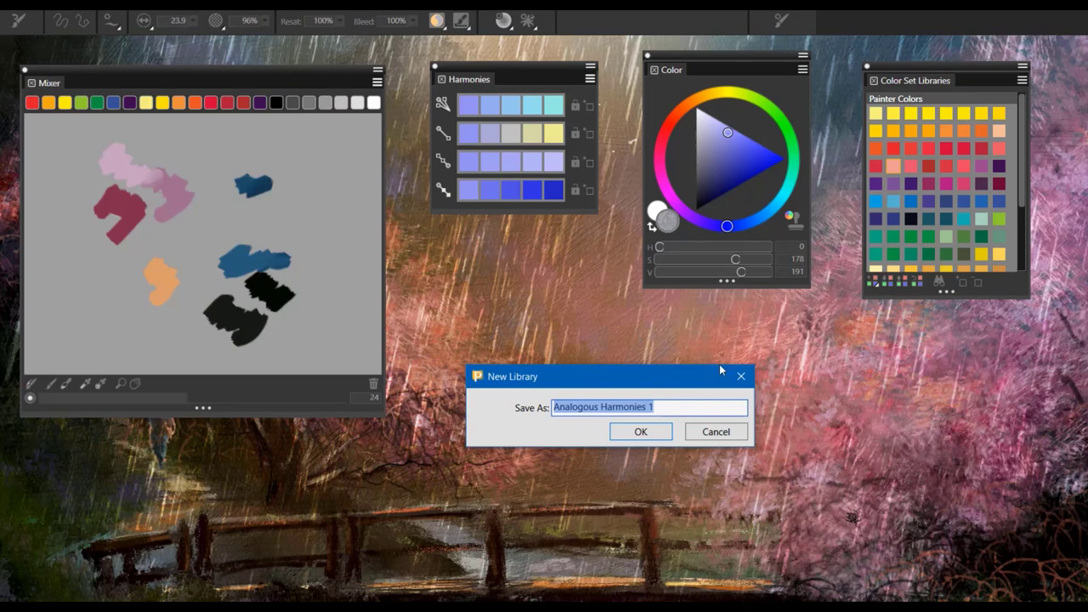
pyautogui.click(641, 431)
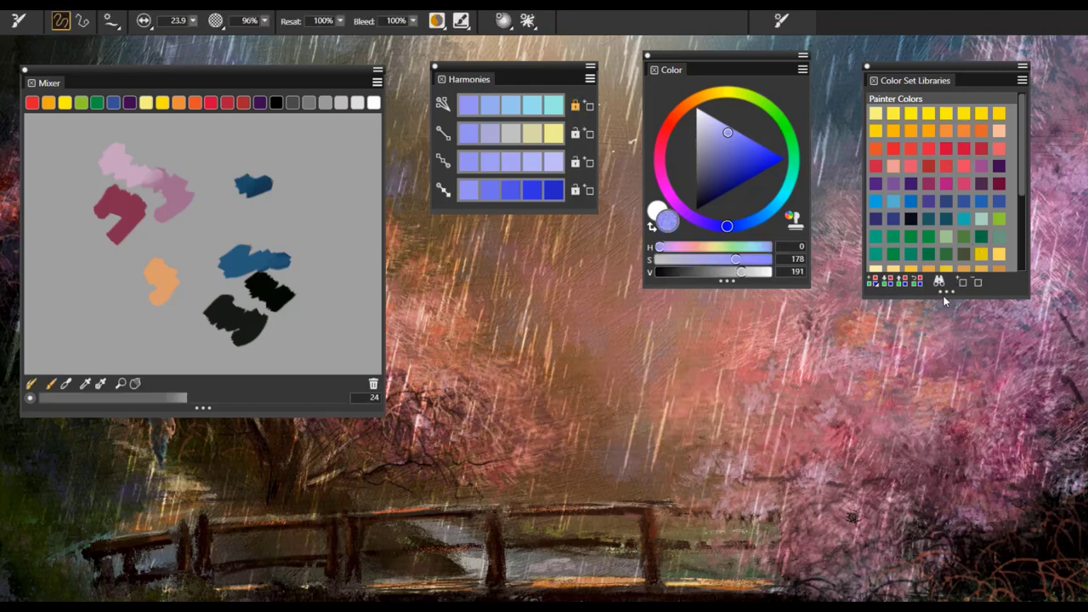
pyautogui.moveTo(943, 293)
pyautogui.mouseDown()
pyautogui.moveTo(943, 466)
pyautogui.moveTo(943, 417)
pyautogui.mouseUp()
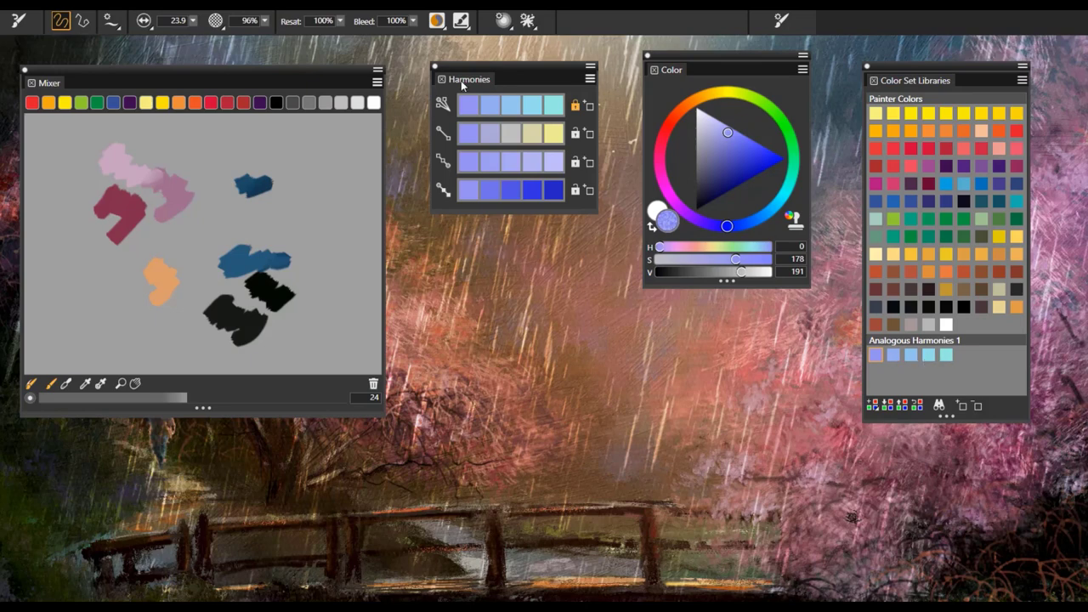
pyautogui.click(576, 106)
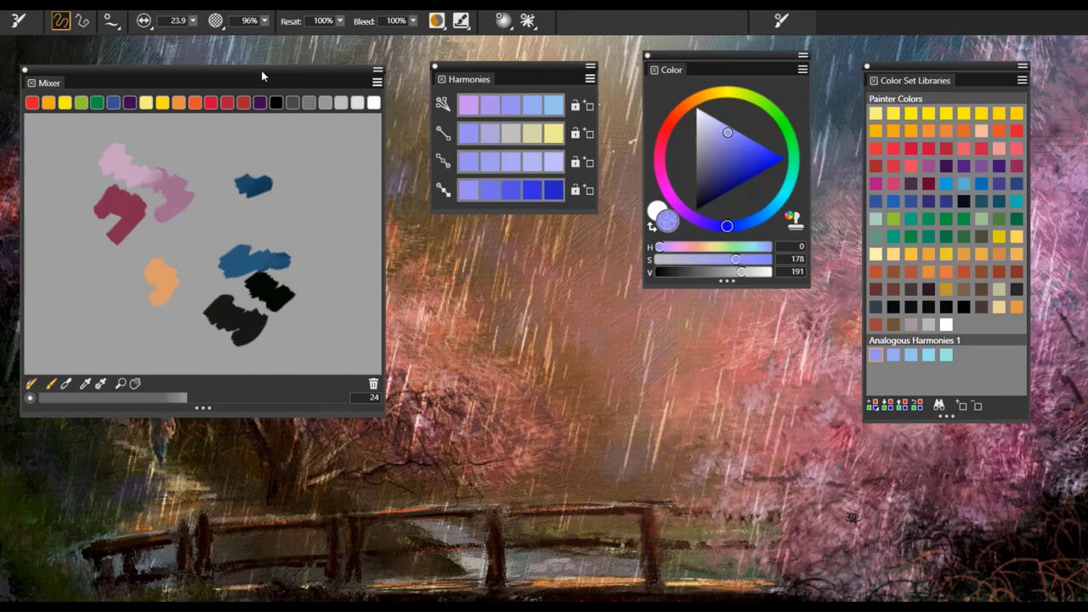
# Sample colours from the mixer pad, then a muted pink (H 81, S 113, V 145) from the painting's trees.
pyautogui.moveTo(261, 68); pyautogui.dragTo(267, 68)
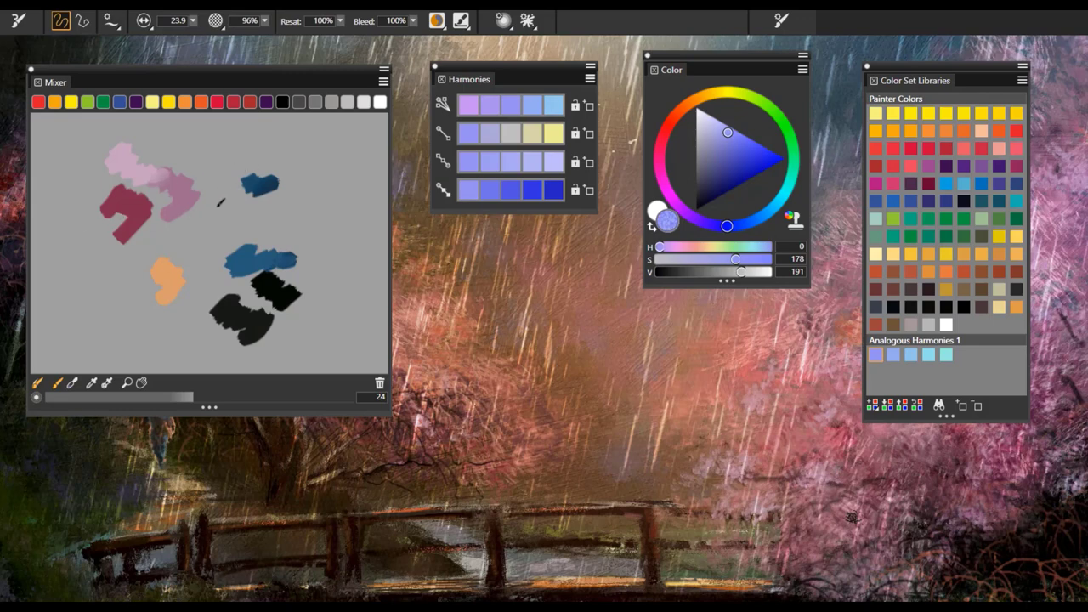
pyautogui.click(91, 384)
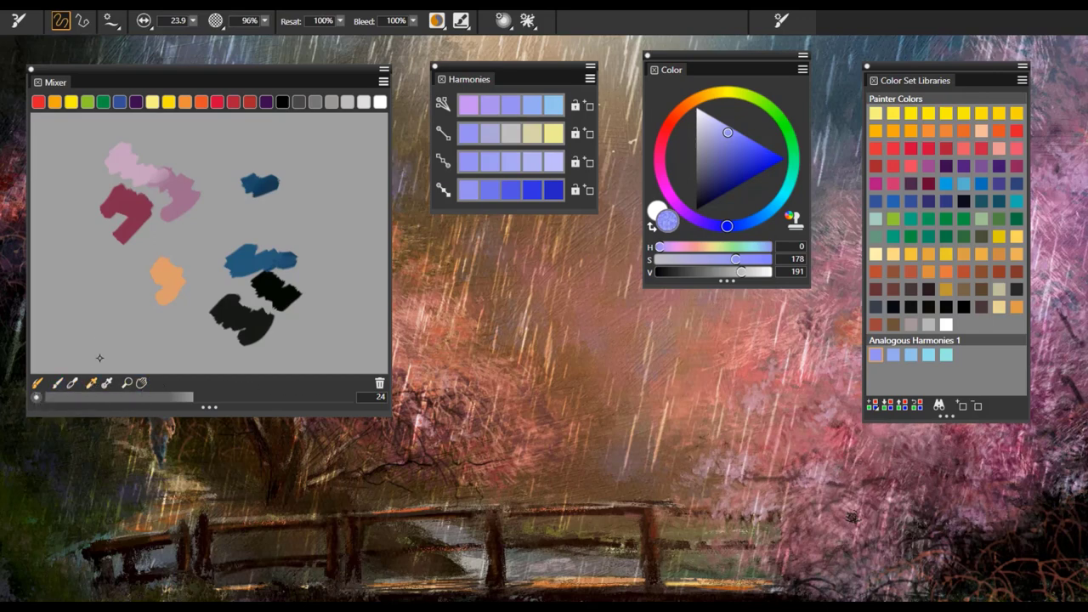
pyautogui.click(138, 205)
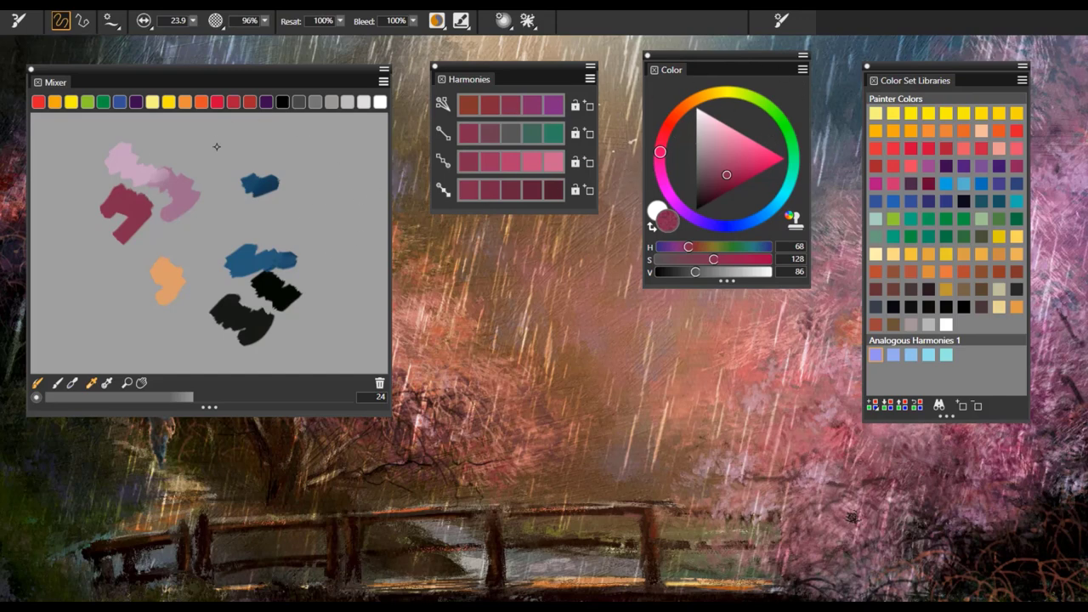
pyautogui.click(265, 192)
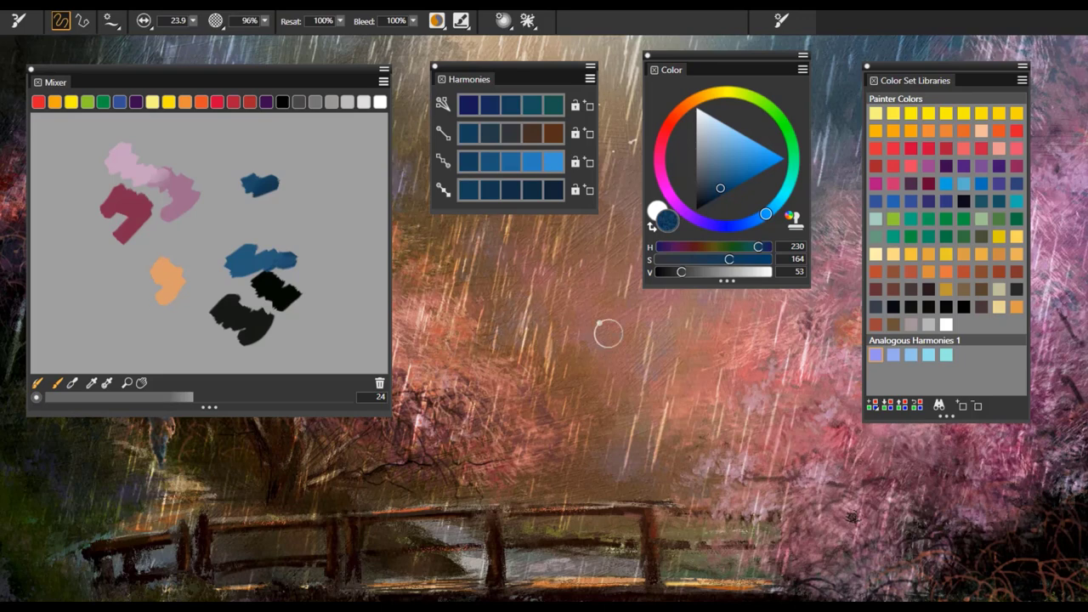
pyautogui.keyDown('alt'); pyautogui.click(753, 371); pyautogui.keyUp('alt')
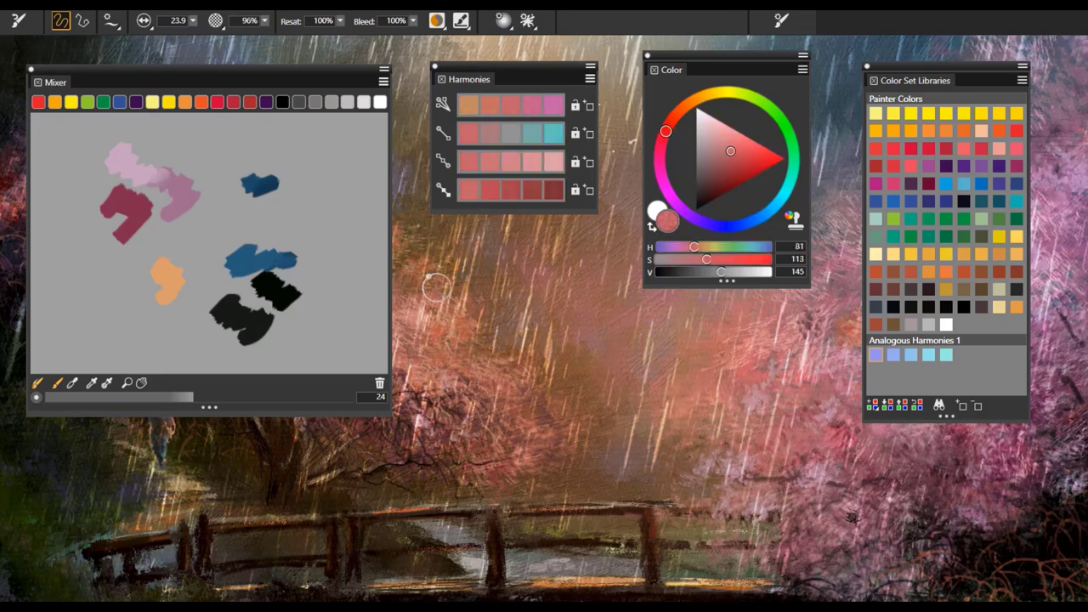
# Paint a coral blob on the mixer pad, dab pale pink (H 85, S 125, V 234) above, and blend them.
pyautogui.keyDown('alt'); pyautogui.click(747, 378); pyautogui.keyUp('alt')
pyautogui.moveTo(327, 201)
pyautogui.mouseDown()
pyautogui.moveTo(336, 233)
pyautogui.moveTo(344, 199)
pyautogui.moveTo(357, 225)
pyautogui.mouseUp()
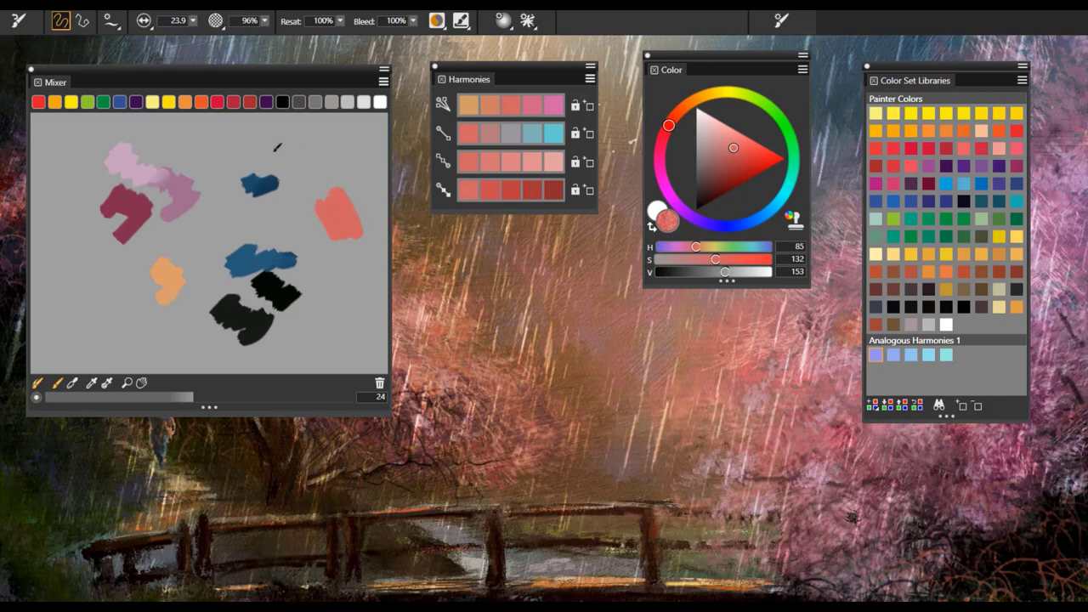
pyautogui.moveTo(704, 121); pyautogui.dragTo(702, 115)
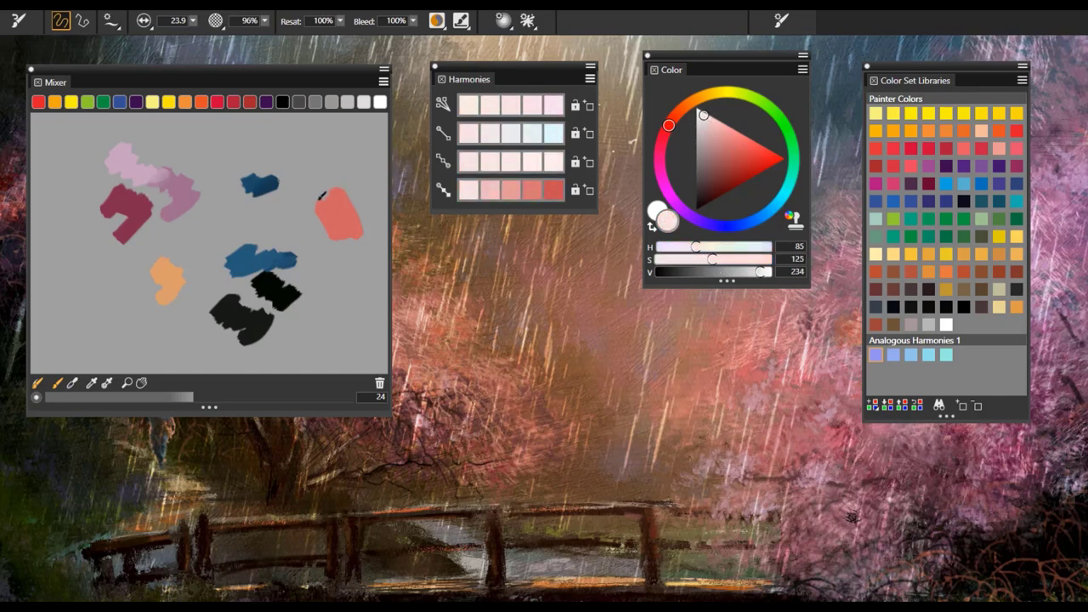
pyautogui.moveTo(358, 173); pyautogui.dragTo(358, 193)
pyautogui.click(72, 384)
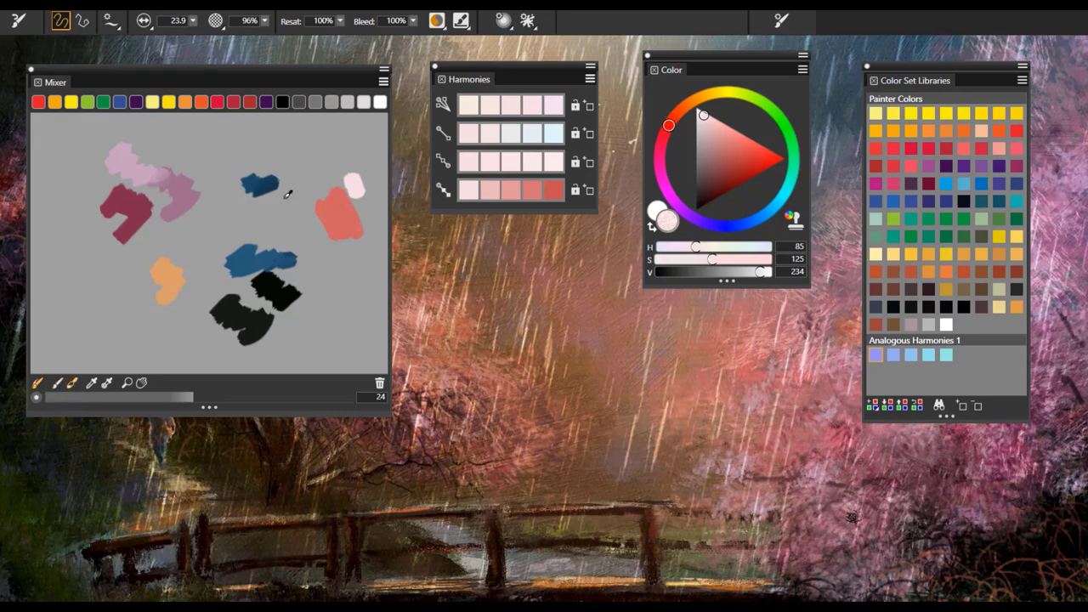
pyautogui.moveTo(348, 189)
pyautogui.mouseDown()
pyautogui.moveTo(363, 165)
pyautogui.moveTo(361, 189)
pyautogui.moveTo(348, 161)
pyautogui.moveTo(361, 193)
pyautogui.moveTo(365, 163)
pyautogui.moveTo(355, 183)
pyautogui.moveTo(350, 165)
pyautogui.moveTo(352, 183)
pyautogui.mouseUp()
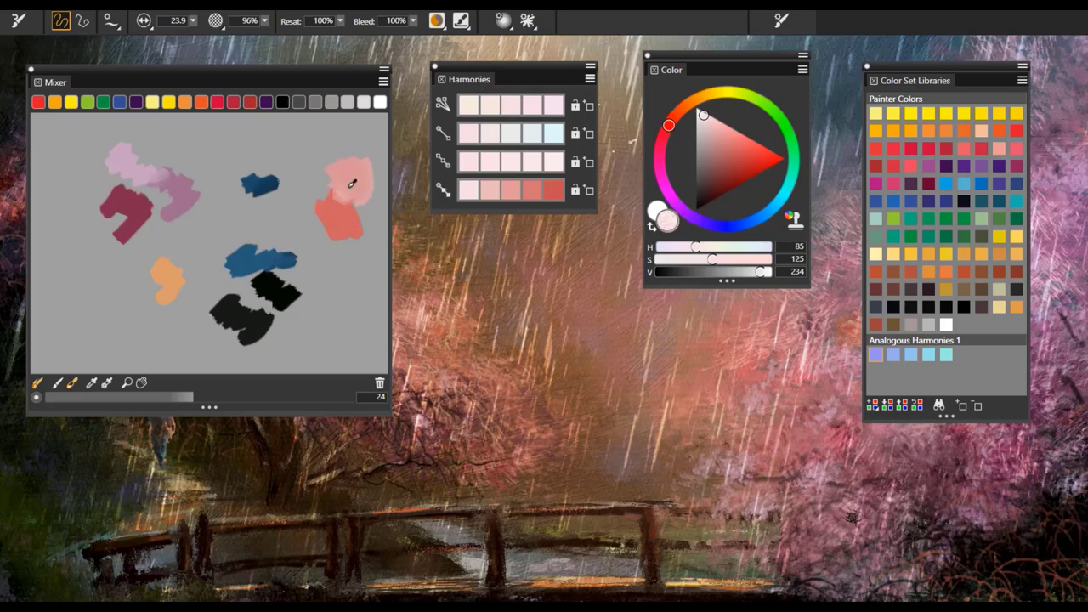
pyautogui.click(40, 384)
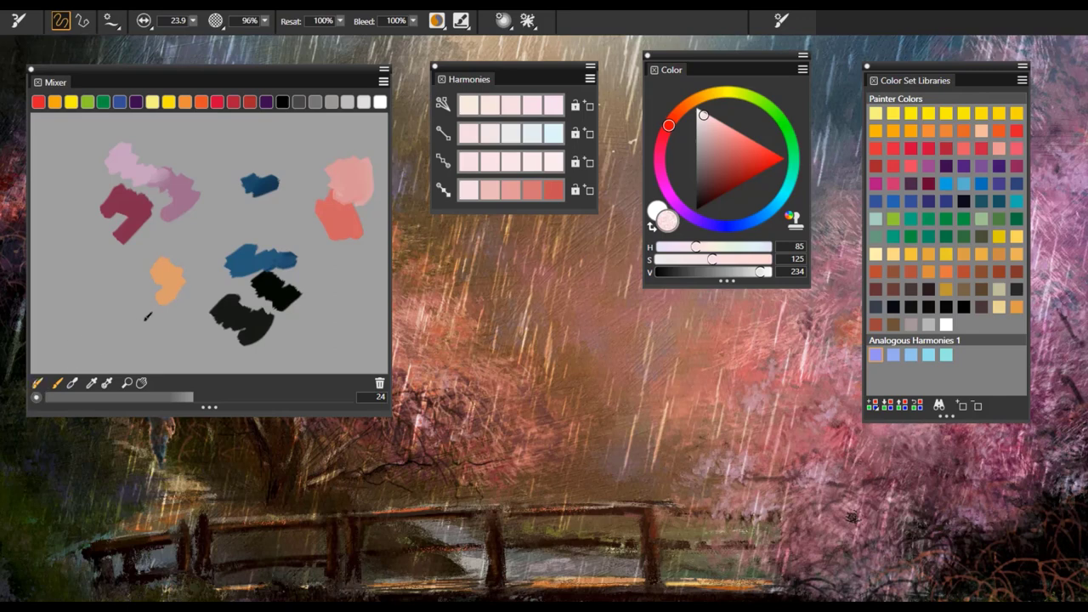
pyautogui.moveTo(171, 293); pyautogui.dragTo(175, 291)
pyautogui.moveTo(261, 260)
pyautogui.mouseDown()
pyautogui.moveTo(201, 286)
pyautogui.moveTo(164, 281)
pyautogui.moveTo(192, 294)
pyautogui.moveTo(160, 257)
pyautogui.moveTo(192, 262)
pyautogui.moveTo(189, 293)
pyautogui.moveTo(171, 311)
pyautogui.moveTo(221, 277)
pyautogui.moveTo(198, 240)
pyautogui.moveTo(211, 275)
pyautogui.moveTo(216, 249)
pyautogui.moveTo(185, 266)
pyautogui.moveTo(199, 251)
pyautogui.moveTo(199, 278)
pyautogui.moveTo(223, 242)
pyautogui.moveTo(260, 262)
pyautogui.moveTo(331, 230)
pyautogui.moveTo(298, 237)
pyautogui.moveTo(320, 230)
pyautogui.moveTo(305, 234)
pyautogui.moveTo(326, 245)
pyautogui.moveTo(299, 263)
pyautogui.mouseUp()
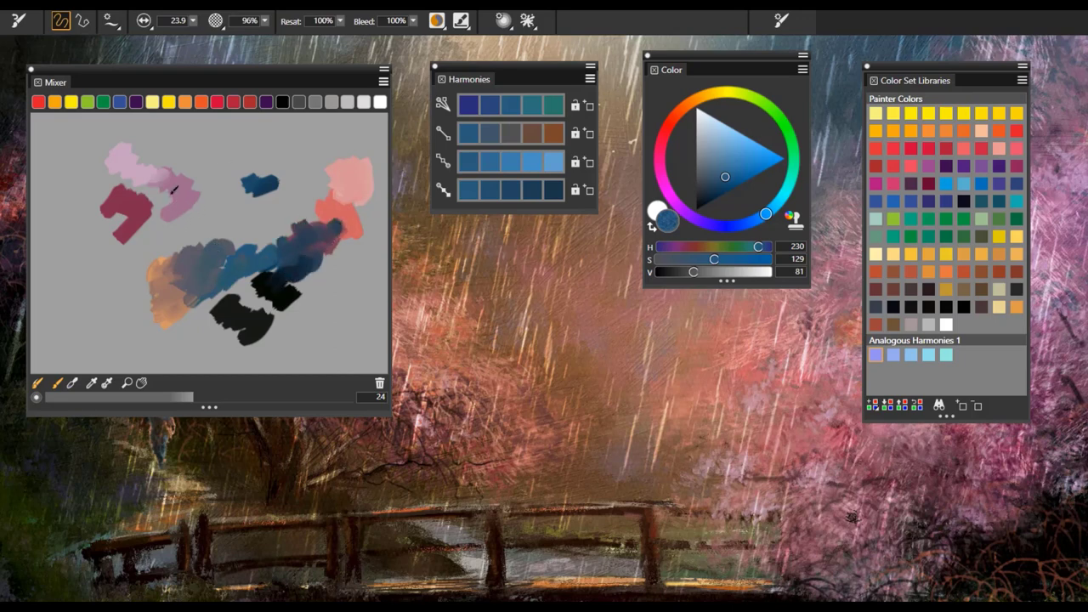
pyautogui.moveTo(174, 189)
pyautogui.mouseDown()
pyautogui.moveTo(157, 177)
pyautogui.moveTo(191, 161)
pyautogui.moveTo(182, 180)
pyautogui.moveTo(140, 165)
pyautogui.moveTo(223, 191)
pyautogui.moveTo(255, 185)
pyautogui.mouseUp()
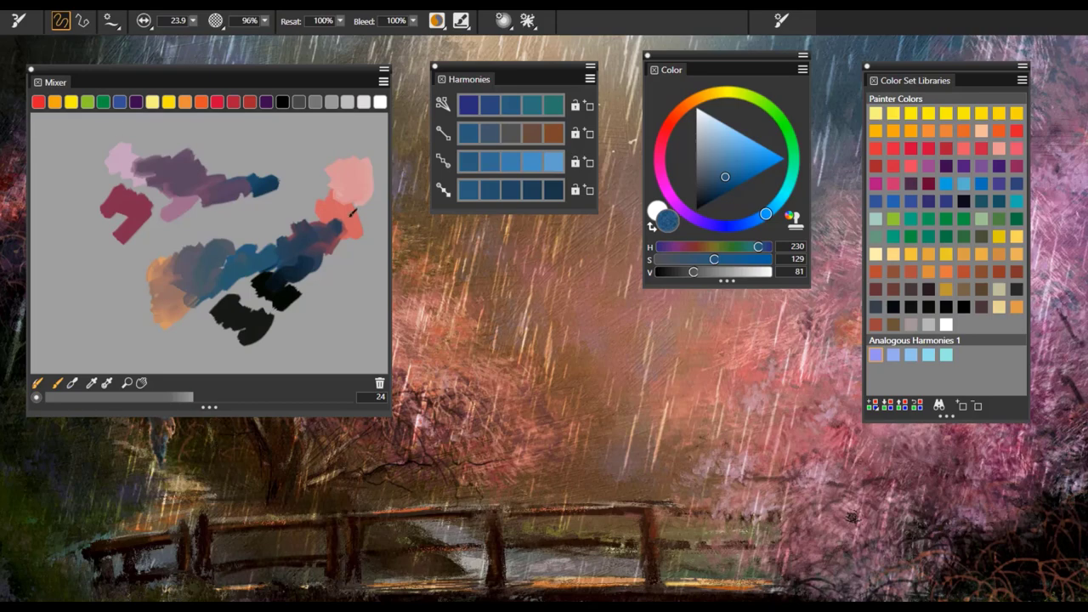
# Restore the default mixer pad, scrub purple and grey test strokes, then clear and reset it.
pyautogui.click(383, 83)
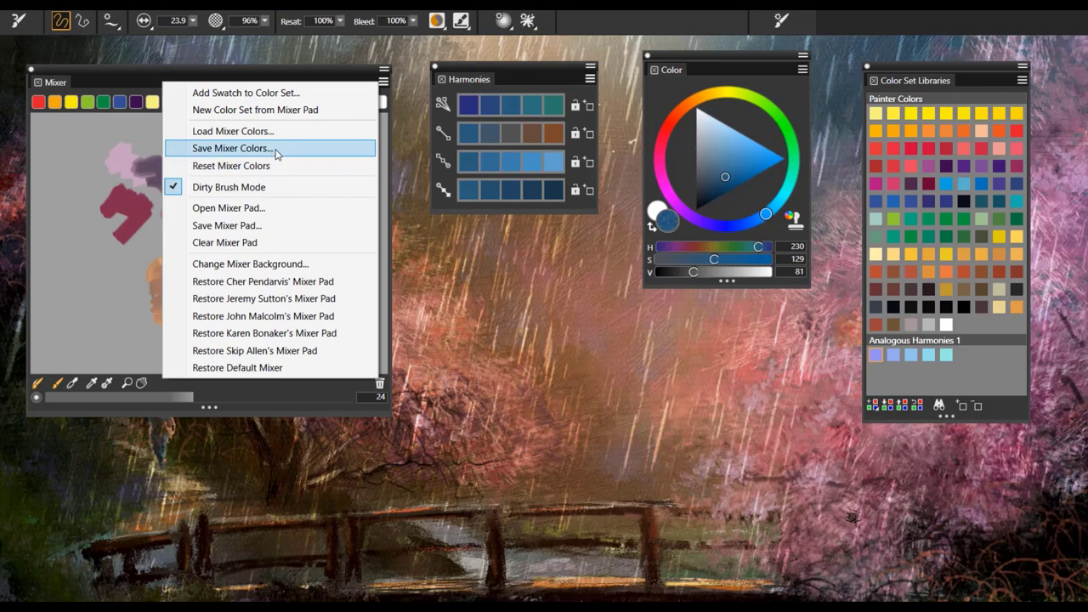
pyautogui.click(278, 368)
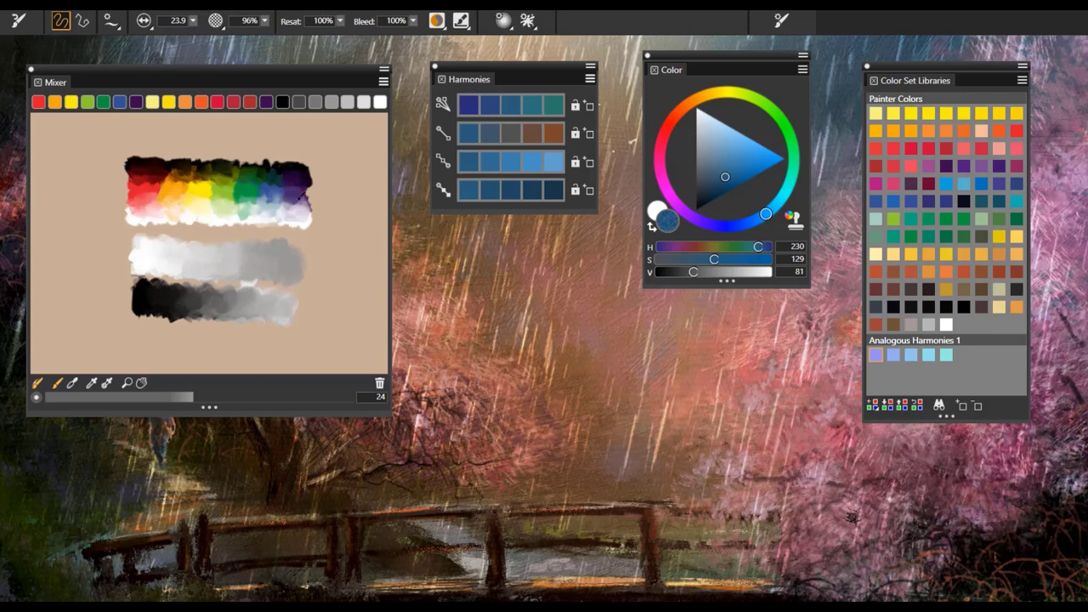
pyautogui.moveTo(301, 194)
pyautogui.mouseDown()
pyautogui.moveTo(340, 217)
pyautogui.moveTo(306, 170)
pyautogui.moveTo(348, 200)
pyautogui.mouseUp()
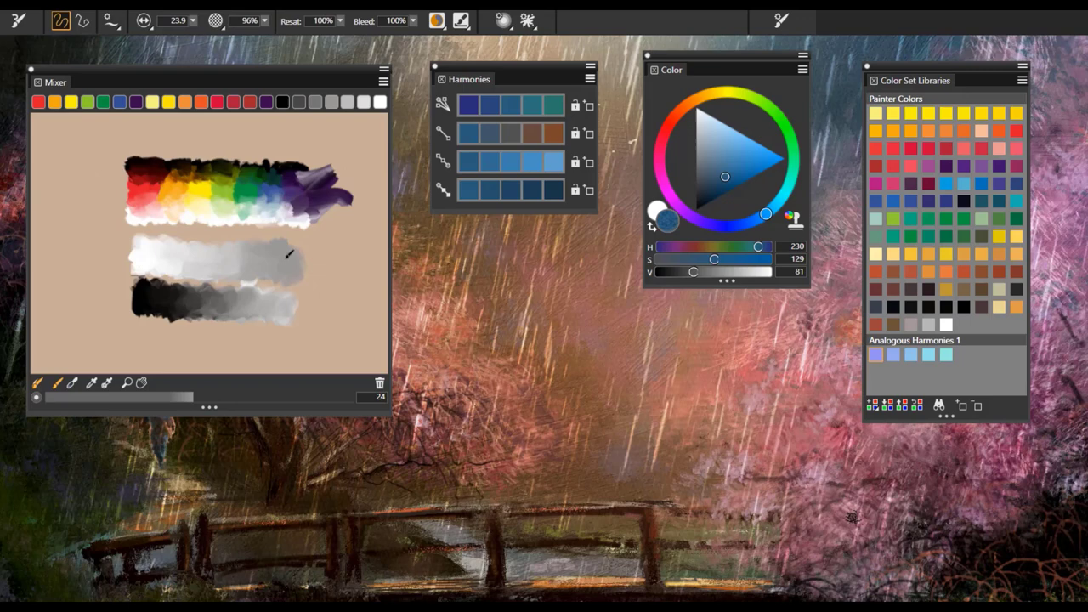
pyautogui.moveTo(289, 253)
pyautogui.mouseDown()
pyautogui.moveTo(344, 293)
pyautogui.moveTo(310, 285)
pyautogui.moveTo(349, 280)
pyautogui.mouseUp()
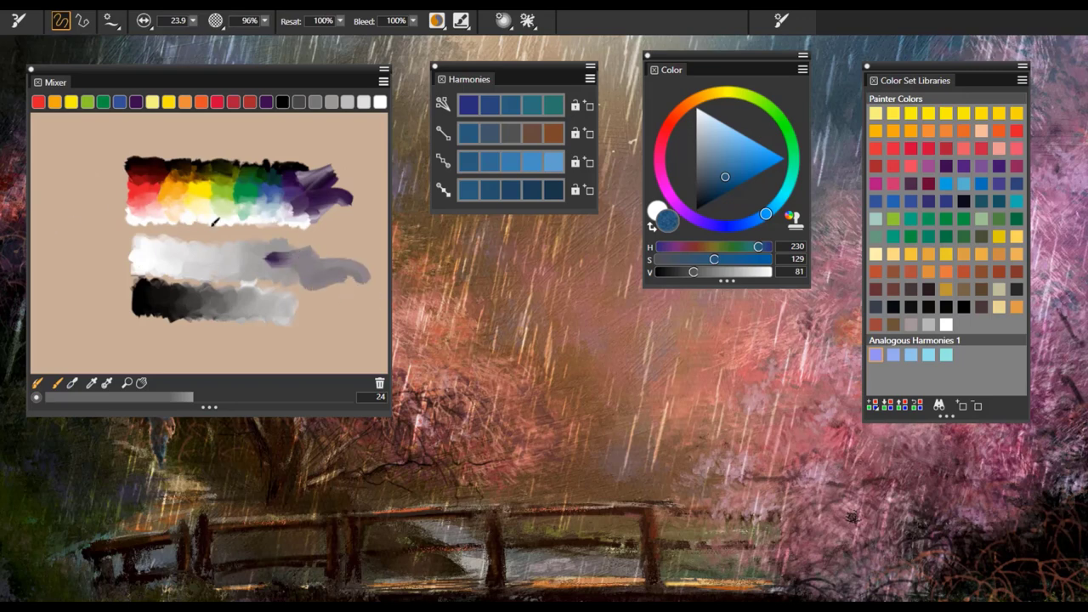
pyautogui.moveTo(255, 172); pyautogui.dragTo(270, 151)
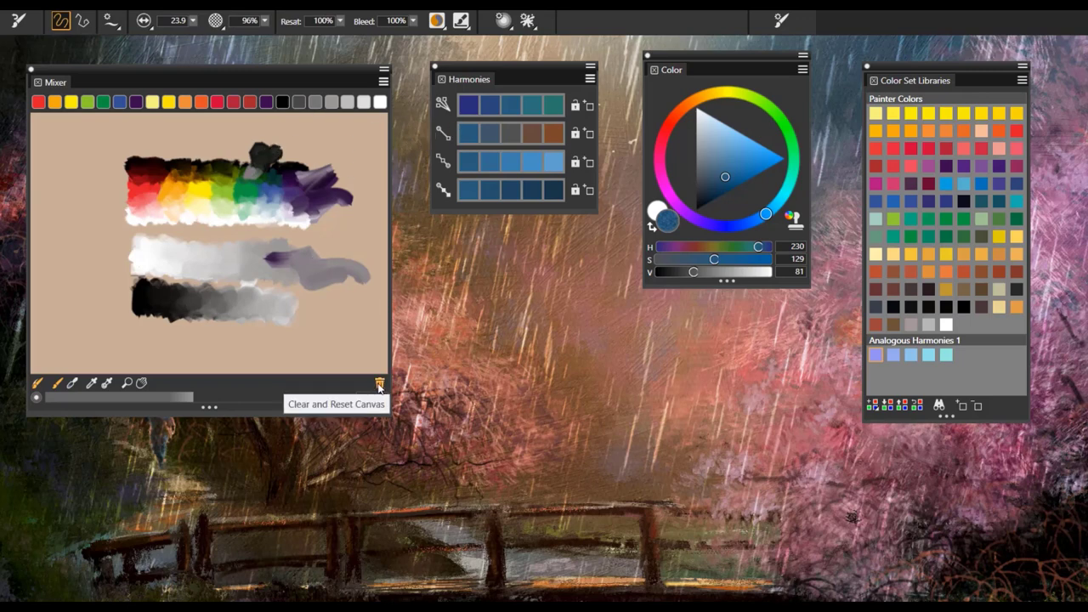
pyautogui.click(380, 384)
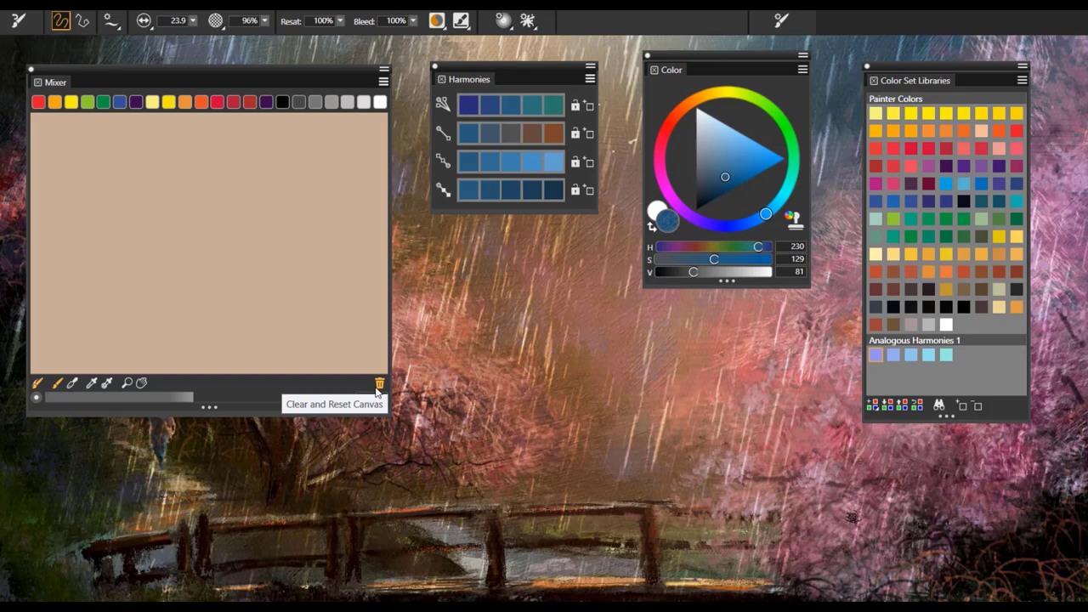
# Pick a medium blue in the colour triangle: H 230, S 178, V 128.
pyautogui.moveTo(751, 59)
pyautogui.mouseDown()
pyautogui.moveTo(764, 80)
pyautogui.moveTo(756, 68)
pyautogui.mouseUp()
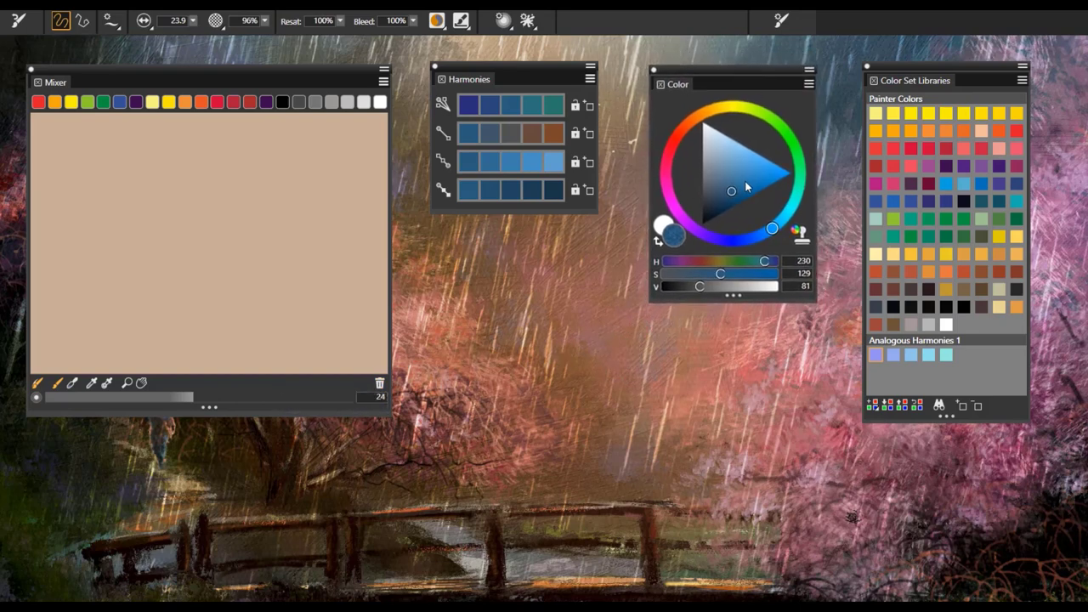
pyautogui.click(765, 171)
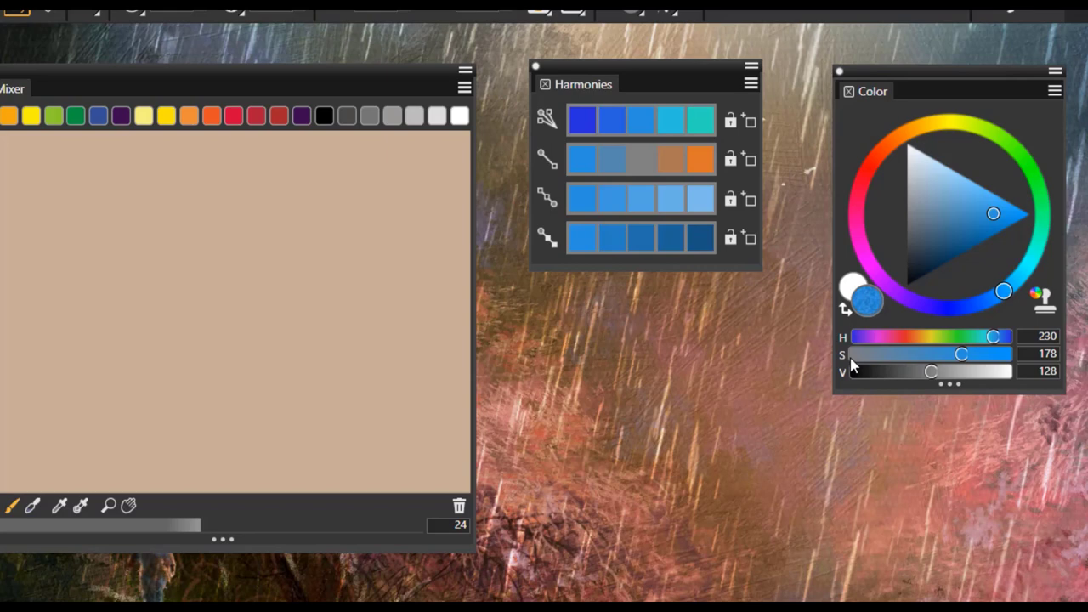
# Display the Color panel sliders as RGB, reading R 39, G 144, B 217.
pyautogui.click(1054, 91)
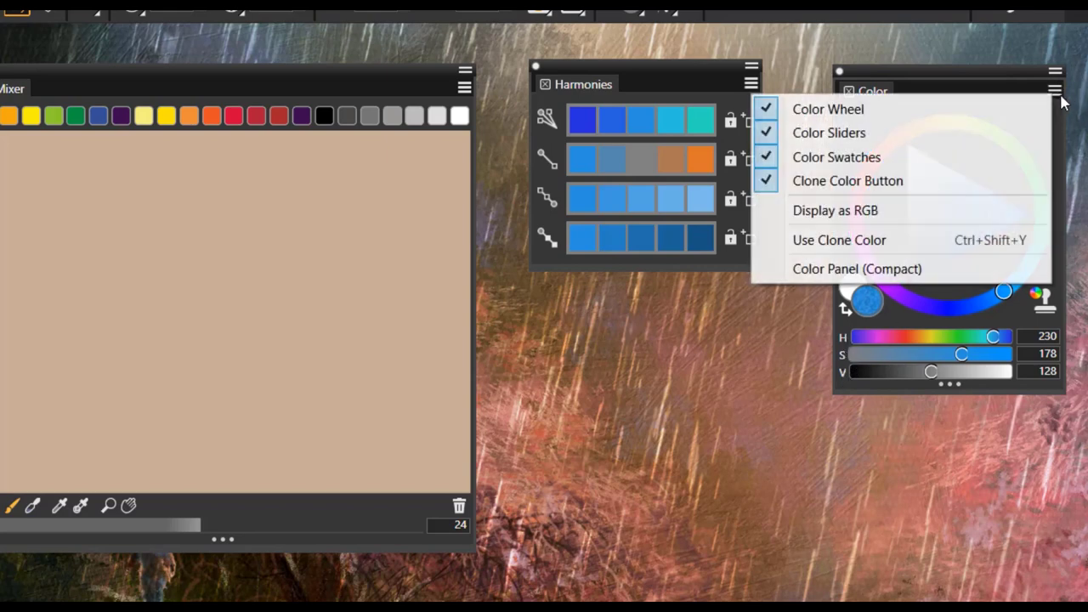
pyautogui.click(887, 212)
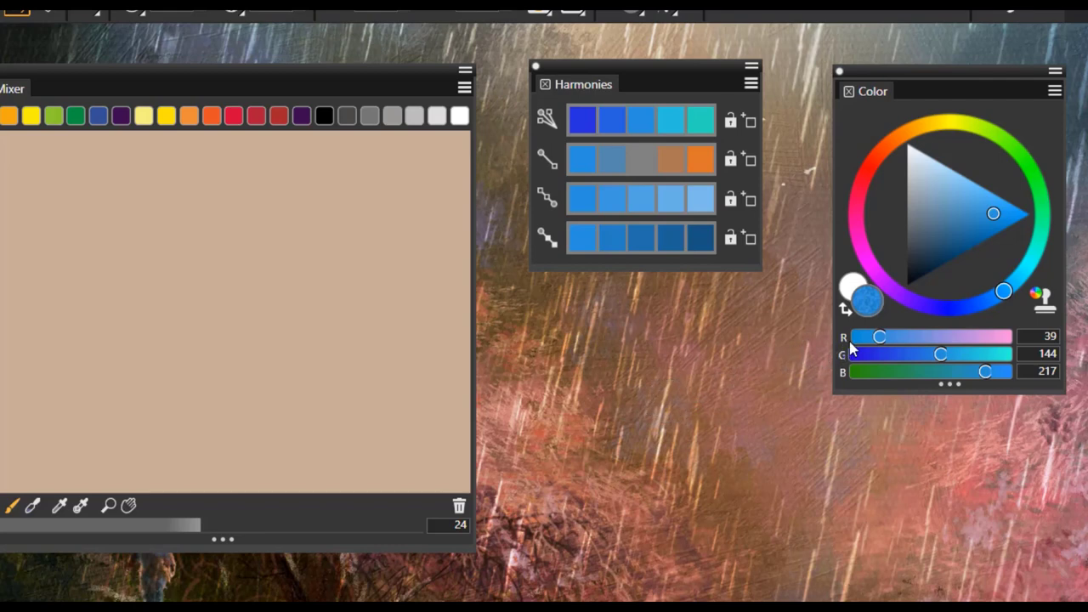
# Switch the sliders back to HSV and adjust the colour to sea-green H 191, S 95, V 175.
pyautogui.click(1055, 91)
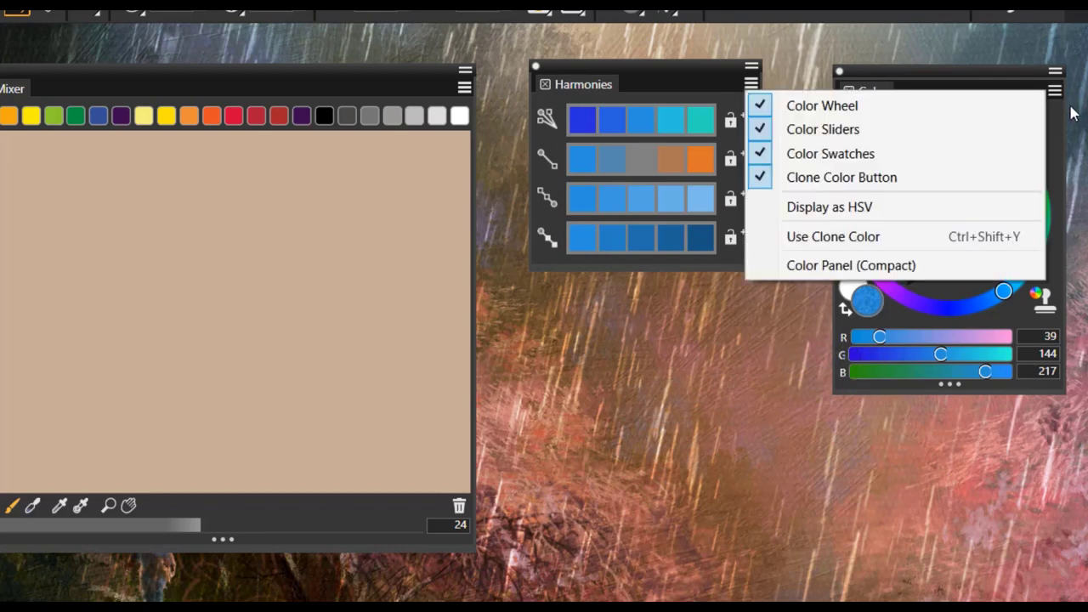
pyautogui.click(886, 214)
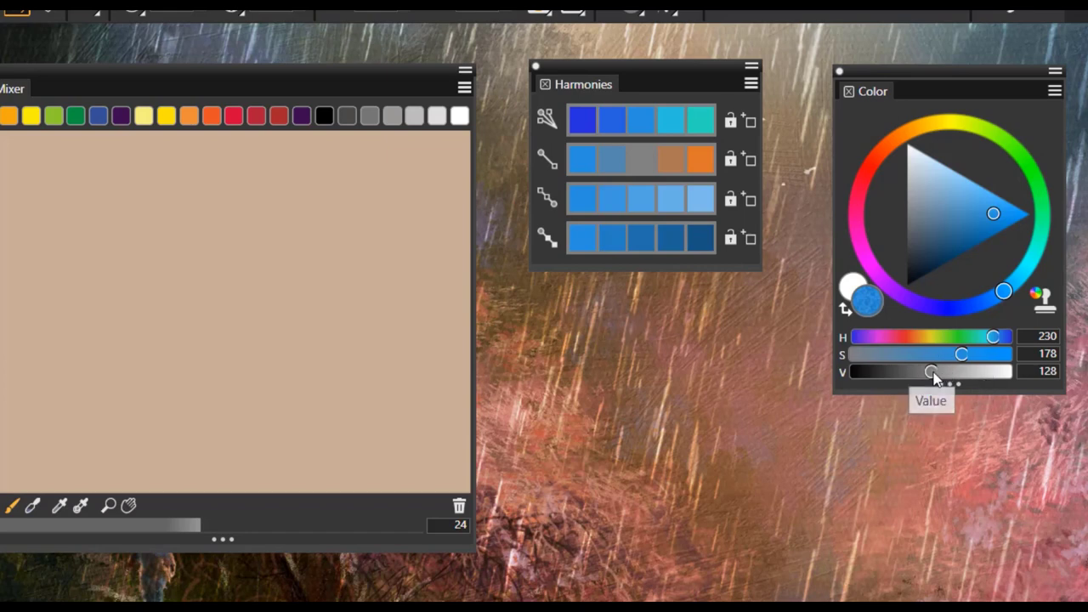
pyautogui.moveTo(931, 373); pyautogui.dragTo(974, 342)
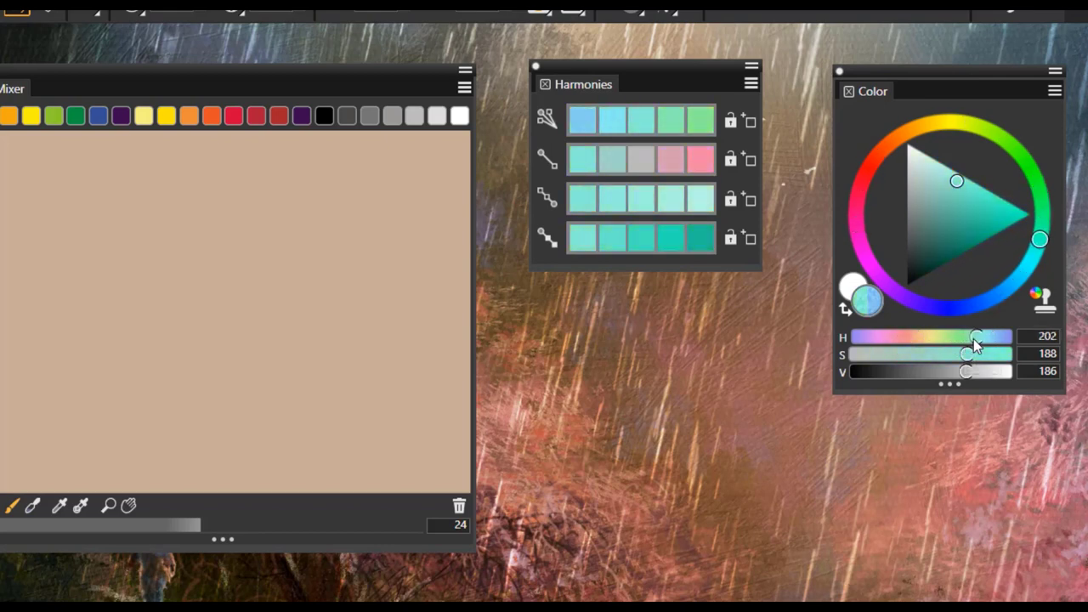
pyautogui.moveTo(1042, 234); pyautogui.dragTo(1052, 236)
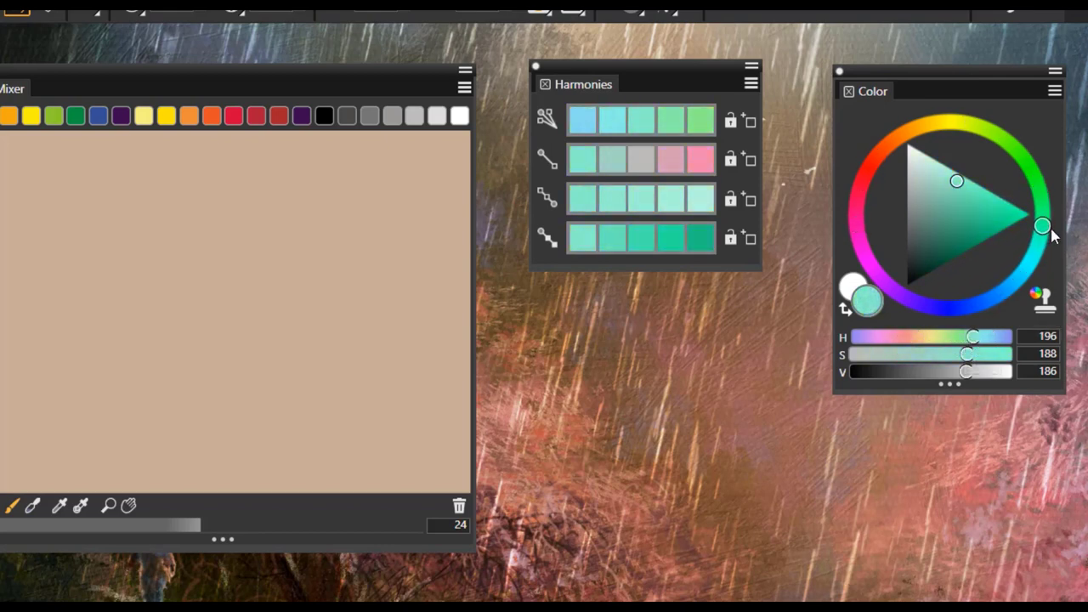
pyautogui.moveTo(963, 182); pyautogui.dragTo(934, 187)
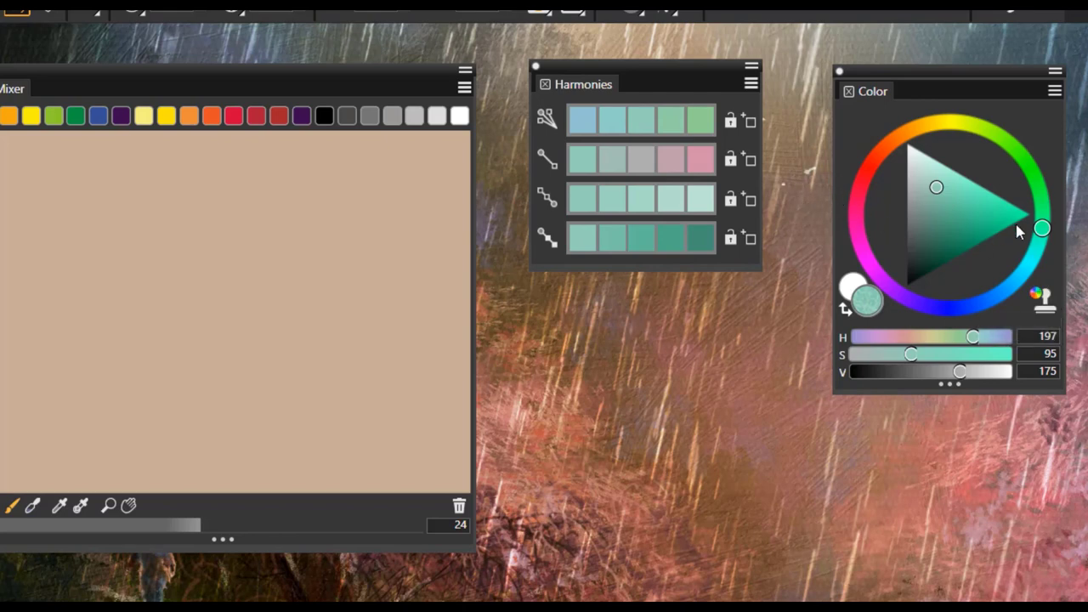
pyautogui.moveTo(1042, 222)
pyautogui.mouseDown()
pyautogui.moveTo(995, 146)
pyautogui.moveTo(902, 138)
pyautogui.moveTo(855, 212)
pyautogui.moveTo(941, 303)
pyautogui.moveTo(1033, 246)
pyautogui.moveTo(1050, 221)
pyautogui.mouseUp()
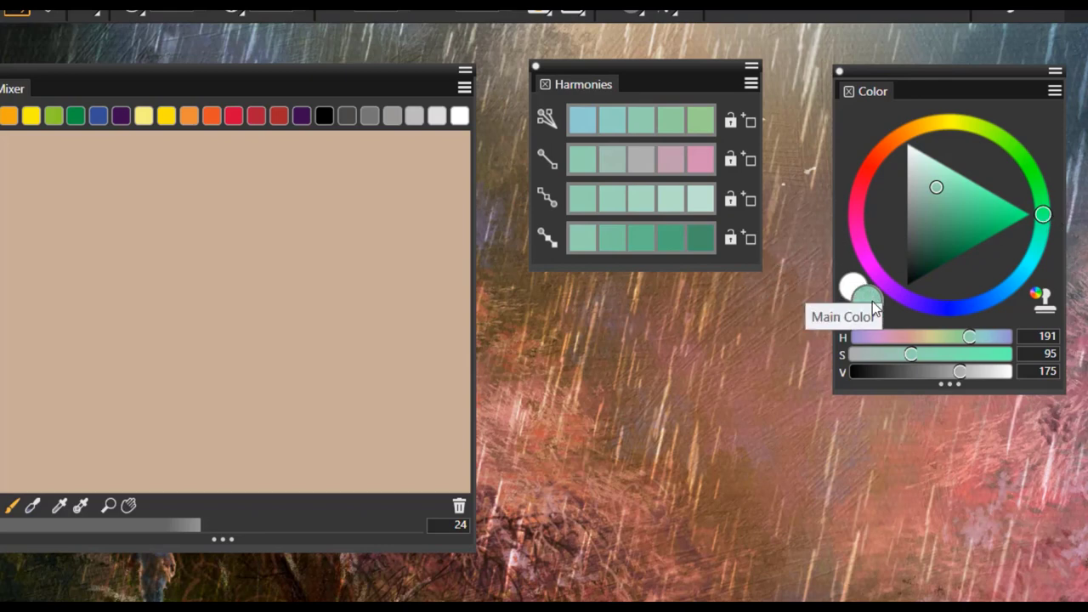
pyautogui.moveTo(986, 68); pyautogui.dragTo(953, 71)
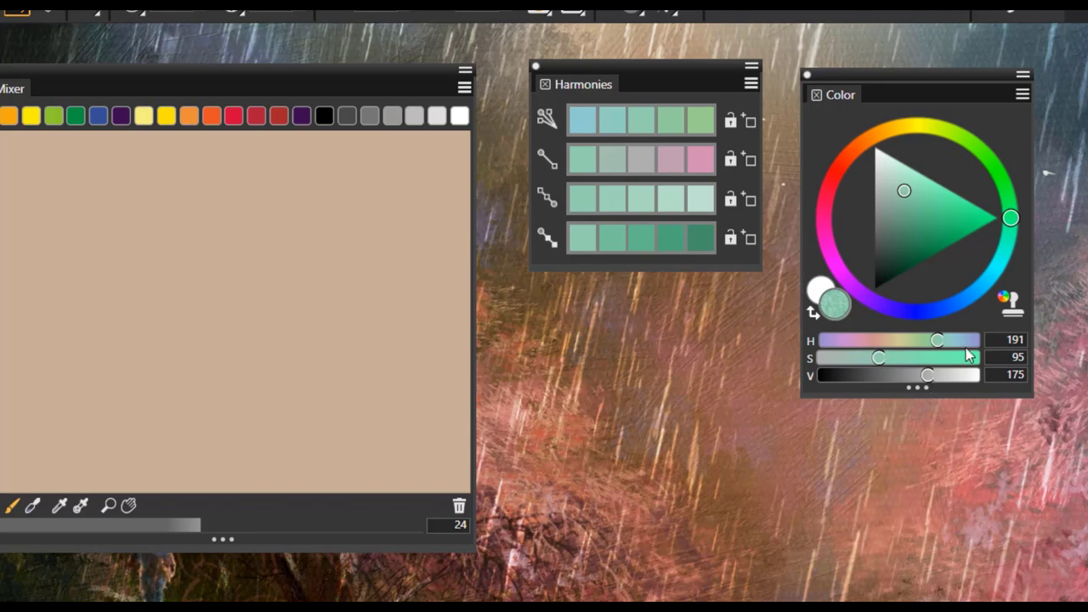
# Display the sea-green as RGB 144, 206, 174 and reposition the Color and Harmonies panels.
pyautogui.click(1022, 94)
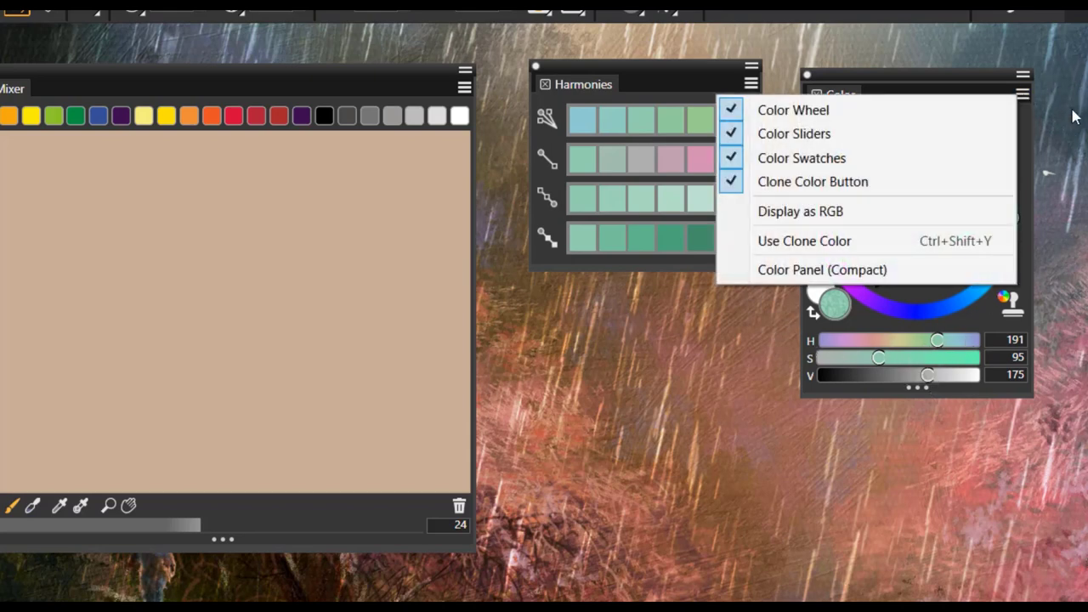
pyautogui.click(846, 215)
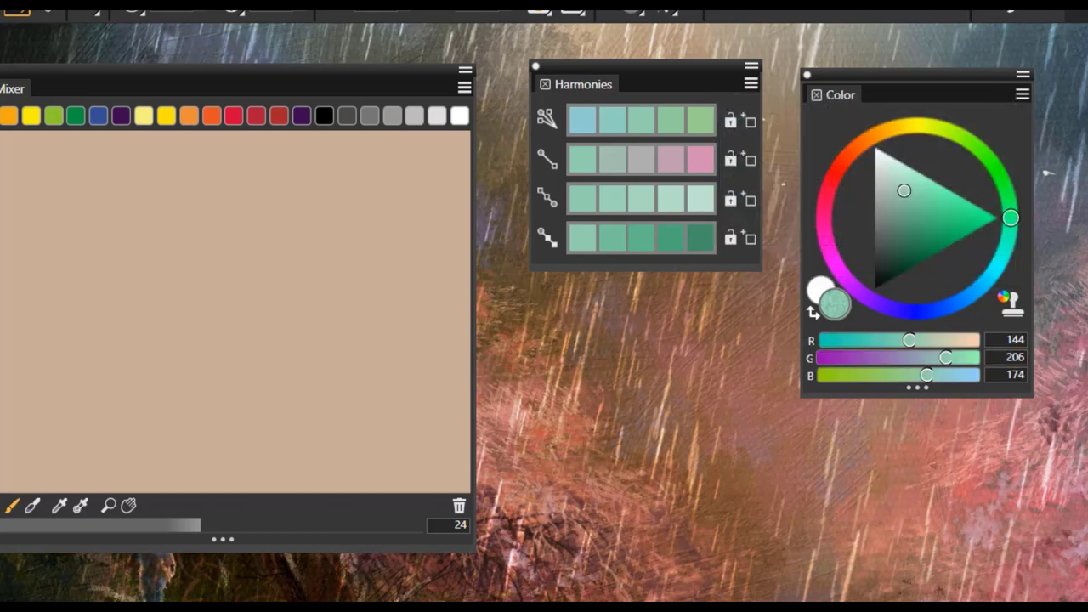
pyautogui.moveTo(995, 75); pyautogui.dragTo(1034, 64)
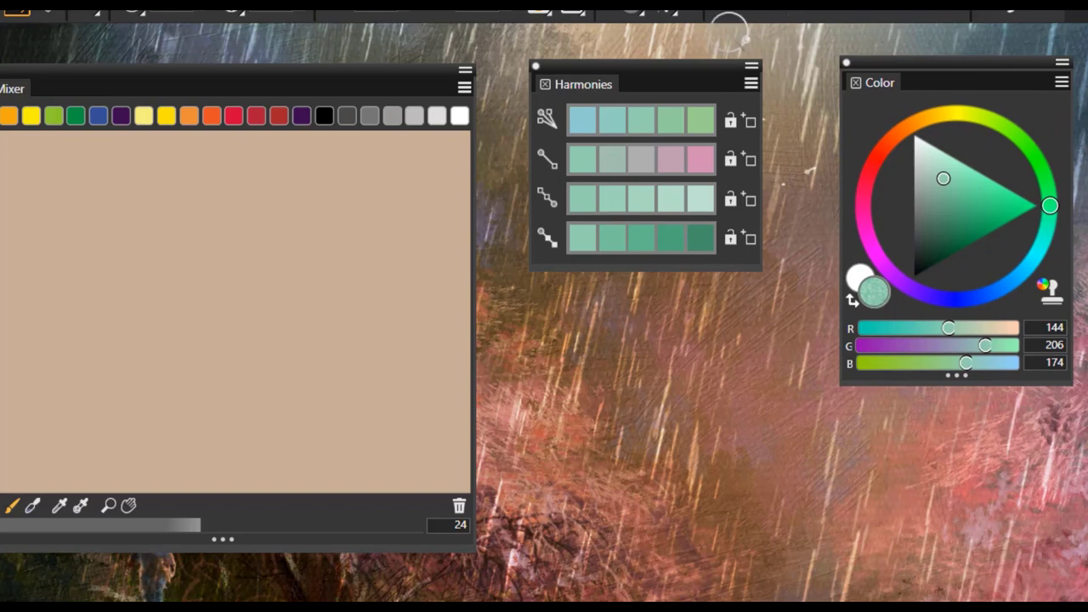
pyautogui.moveTo(688, 63); pyautogui.dragTo(732, 71)
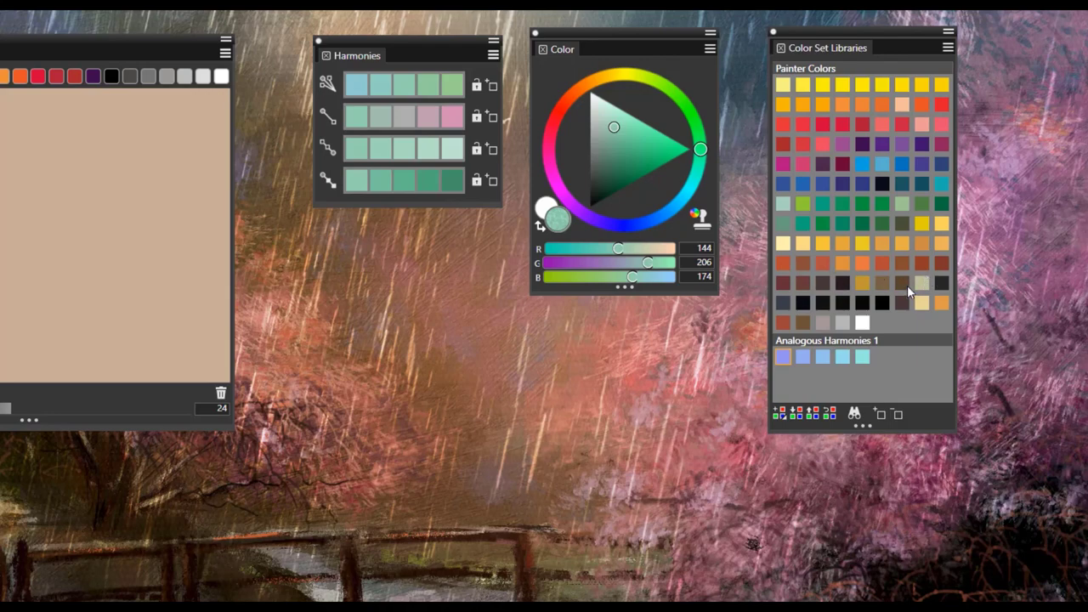
# Switch the Color Set Libraries to Large swatch view and widen the panel to show Analogous Harmonies 1.
pyautogui.click(948, 48)
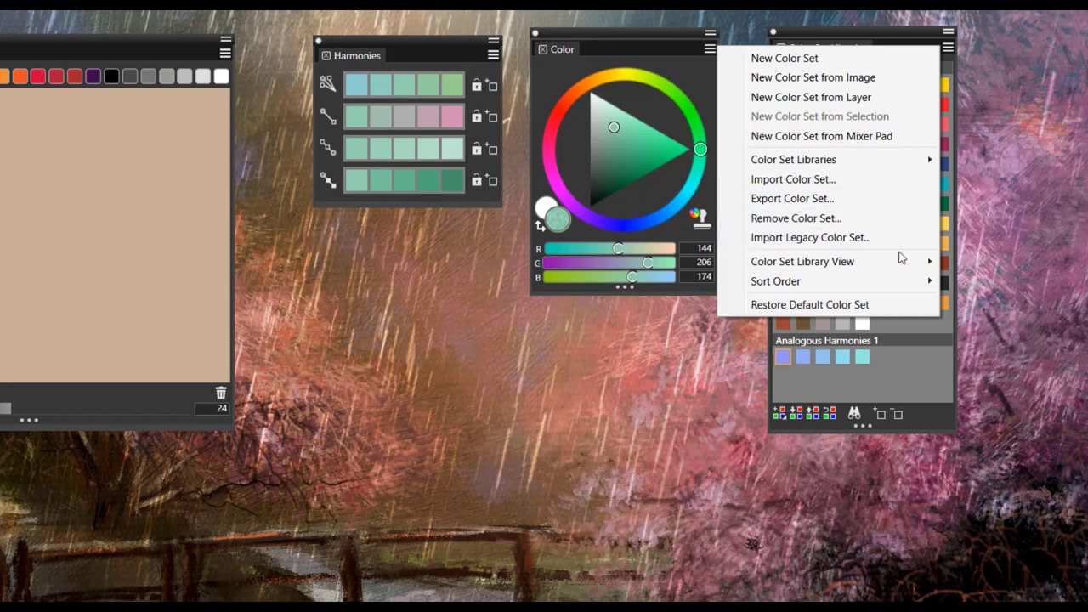
pyautogui.moveTo(882, 269)
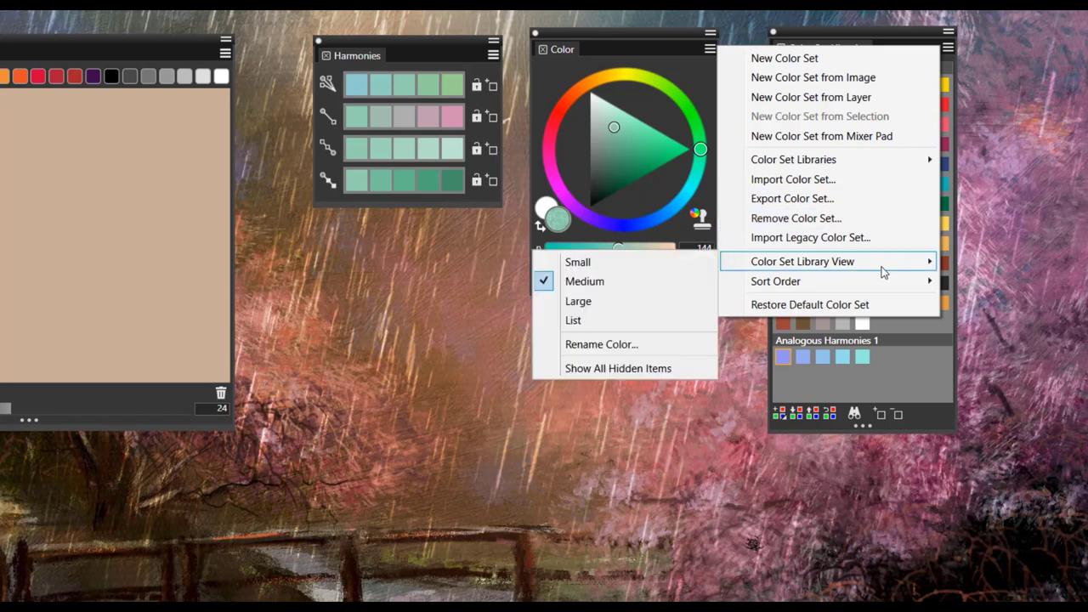
pyautogui.click(611, 303)
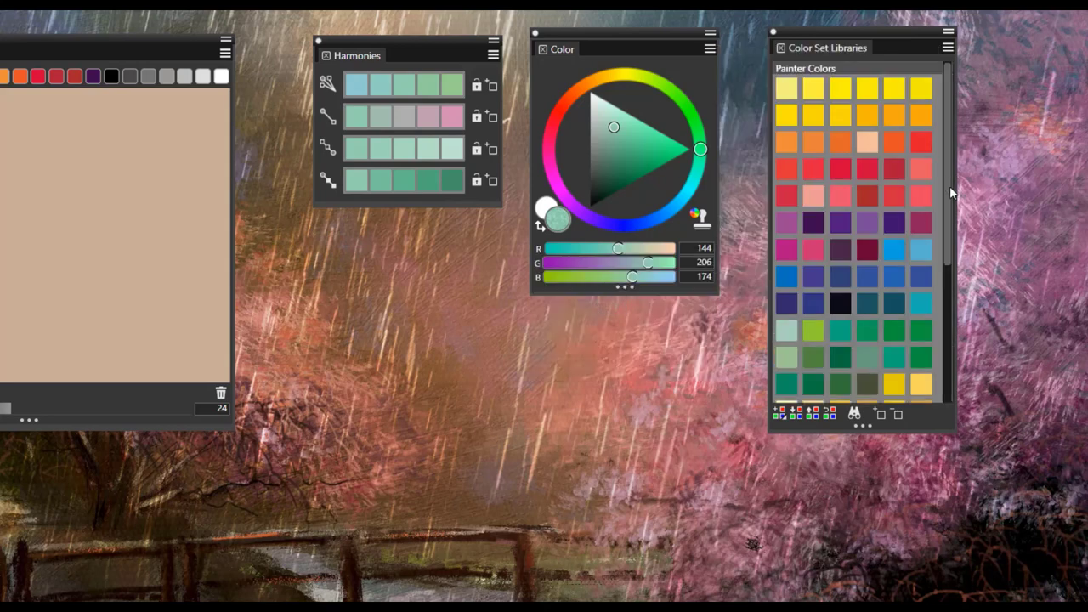
pyautogui.moveTo(954, 199); pyautogui.dragTo(1087, 200)
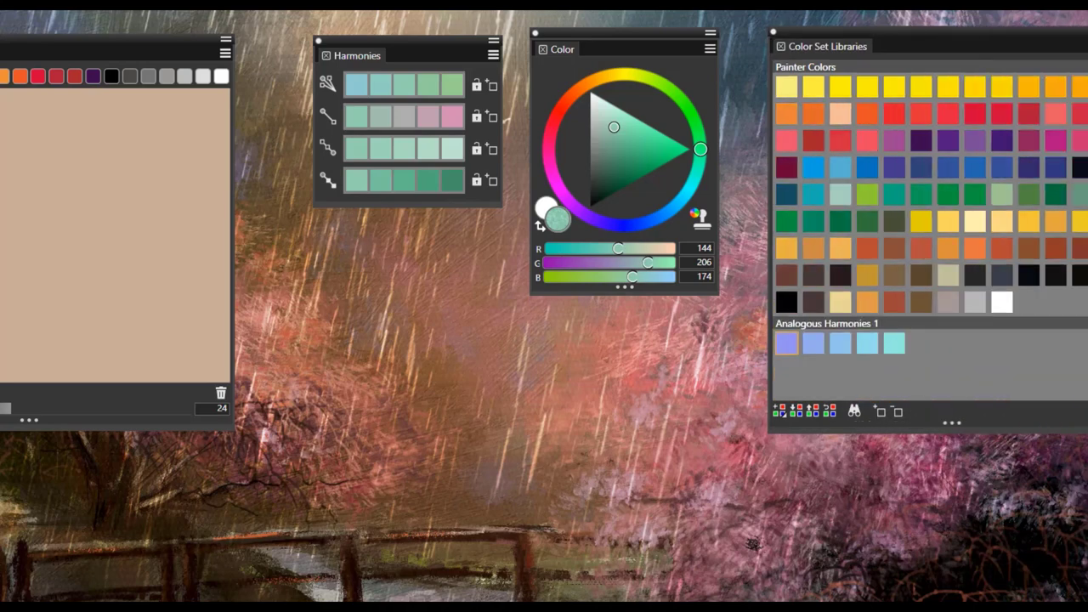
pyautogui.moveTo(973, 36); pyautogui.dragTo(966, 27)
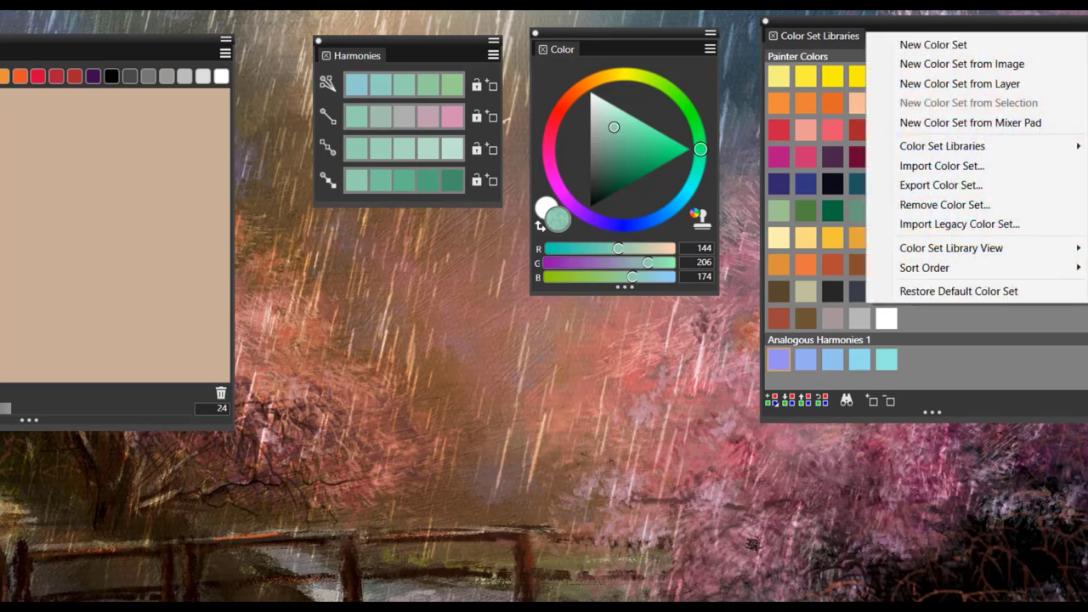
# Build a new color set from the image named 'KB Landscape' with Max Colors set to 50.
pyautogui.click(1009, 72)
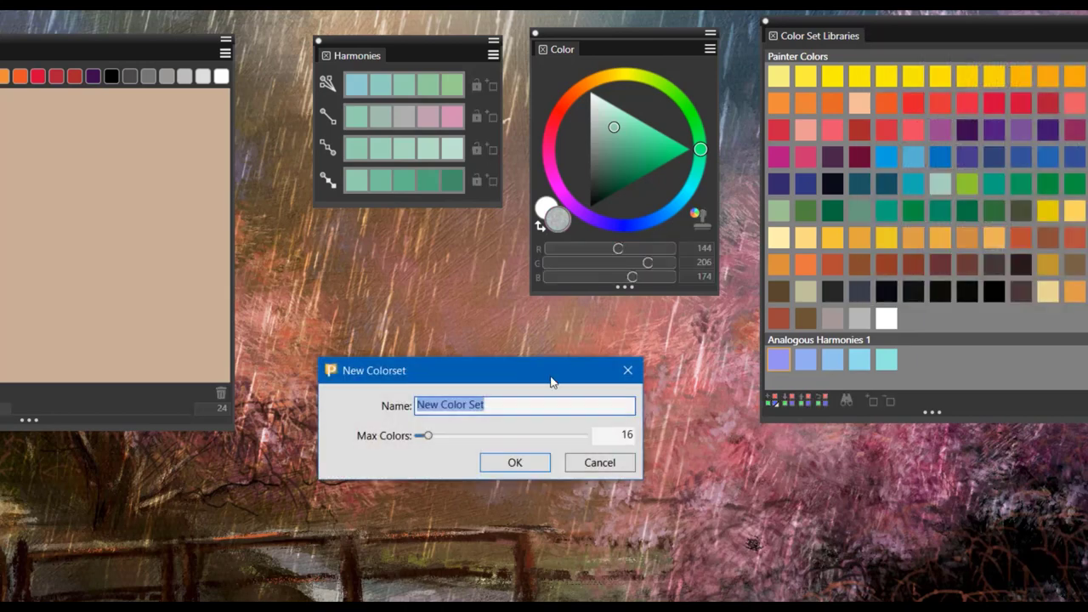
pyautogui.moveTo(551, 381); pyautogui.dragTo(615, 357)
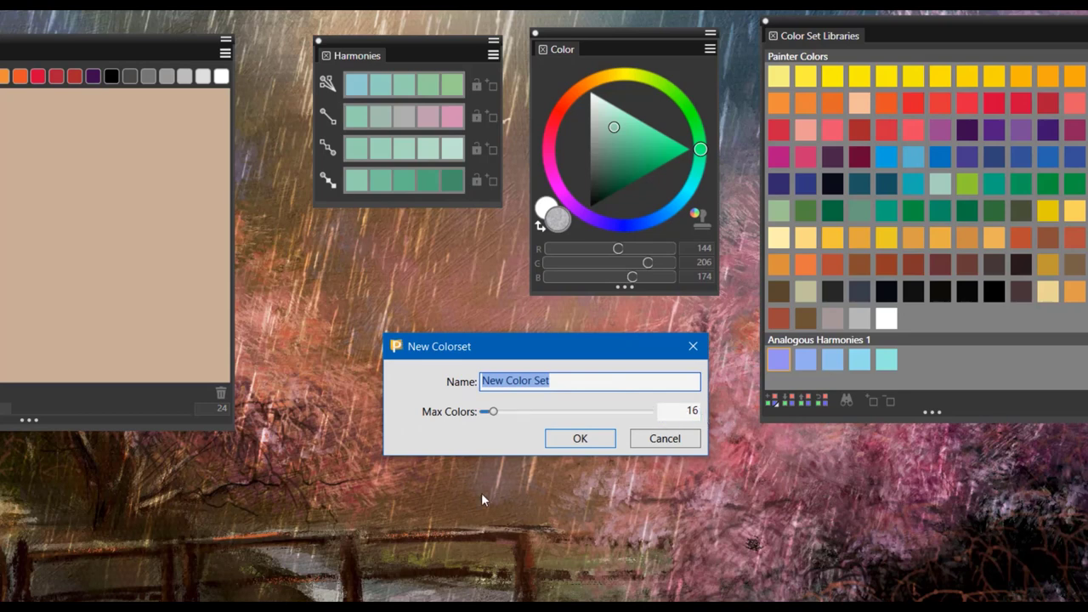
pyautogui.click(549, 380)
pyautogui.moveTo(549, 380); pyautogui.dragTo(469, 382)
pyautogui.press('BackSpace')
pyautogui.write('X')
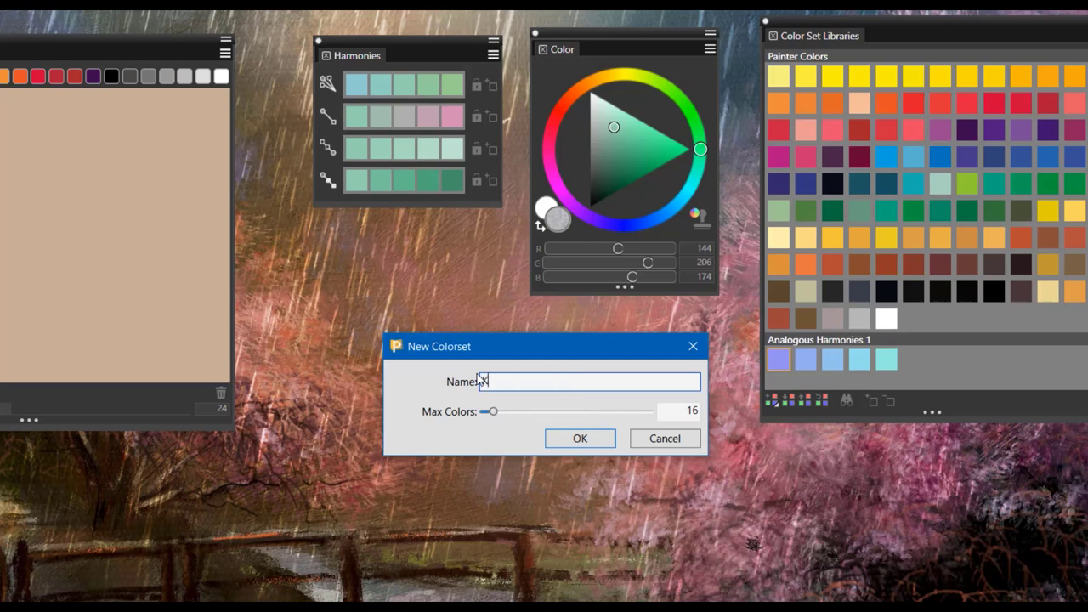
pyautogui.write('B Landscape')
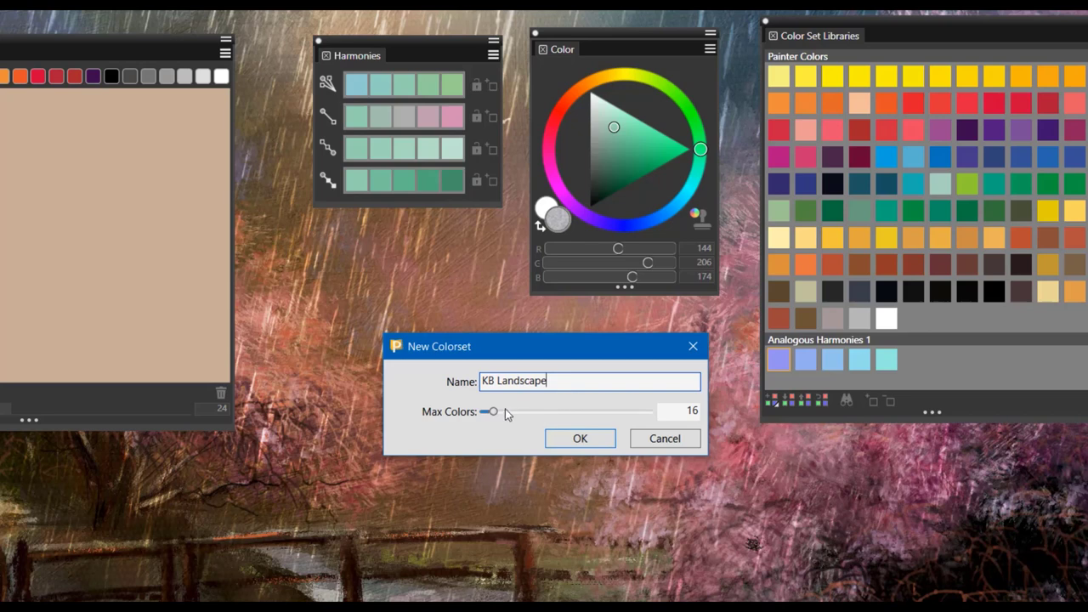
pyautogui.moveTo(494, 412); pyautogui.dragTo(516, 416)
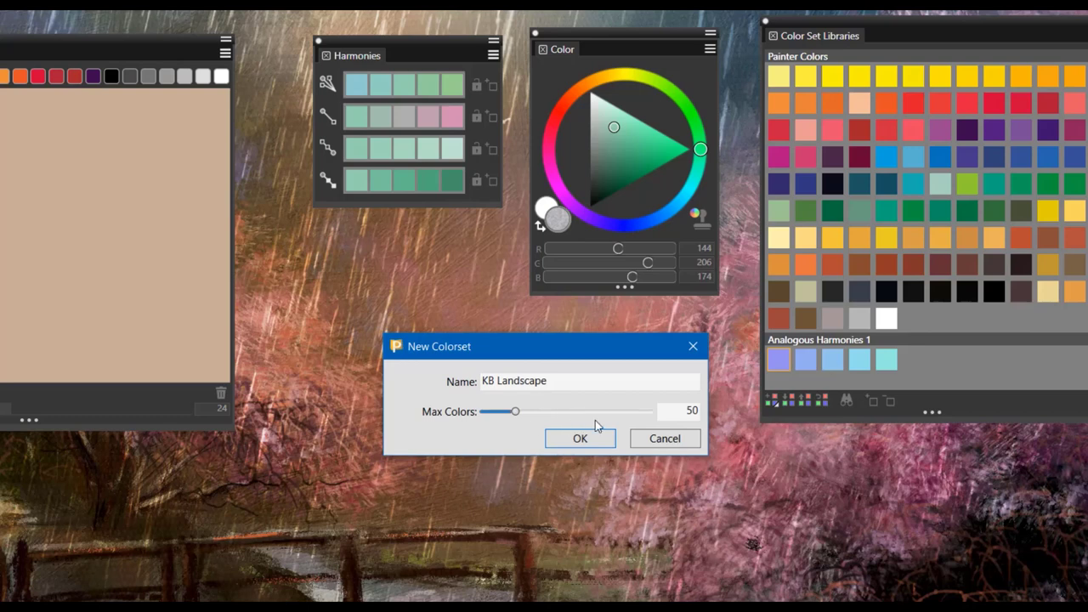
pyautogui.click(574, 443)
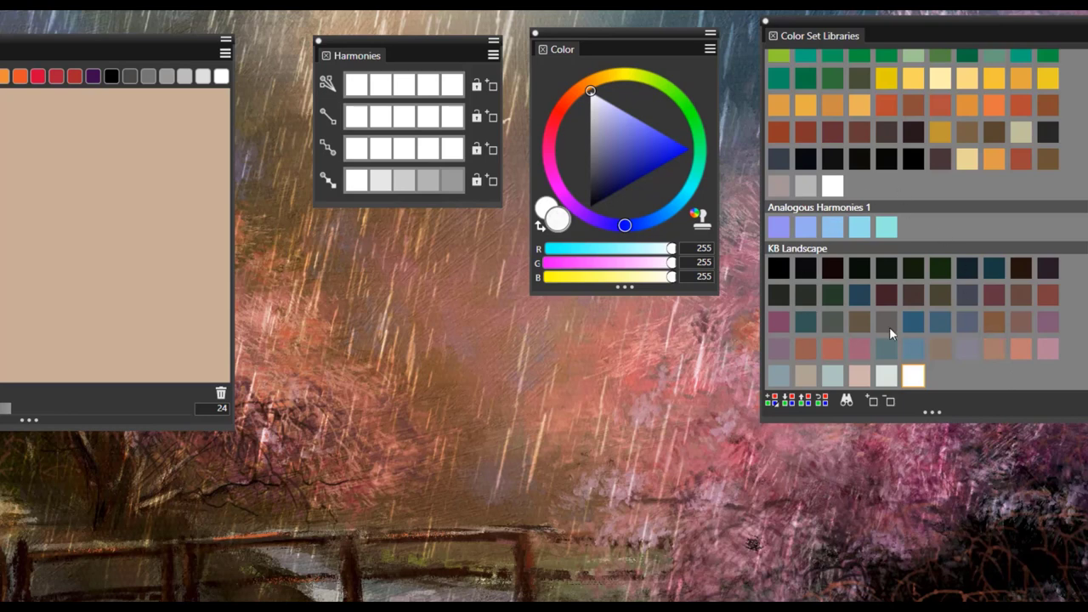
# Pick the muted rose swatch (R 161, G 99, B 122) from the KB Landscape set.
pyautogui.click(863, 349)
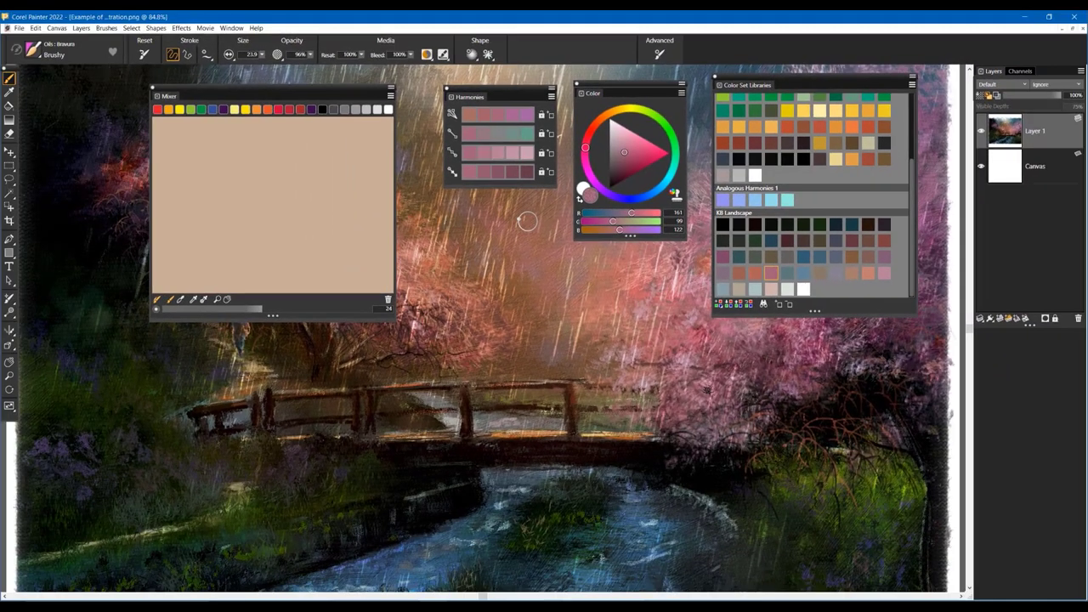
# Open the floating color wheel with Ctrl+Alt+1, reposition it, and pick pale periwinkle (R 175, G 172, B 242).
pyautogui.hotkey('ctrl', 'alt', '1')
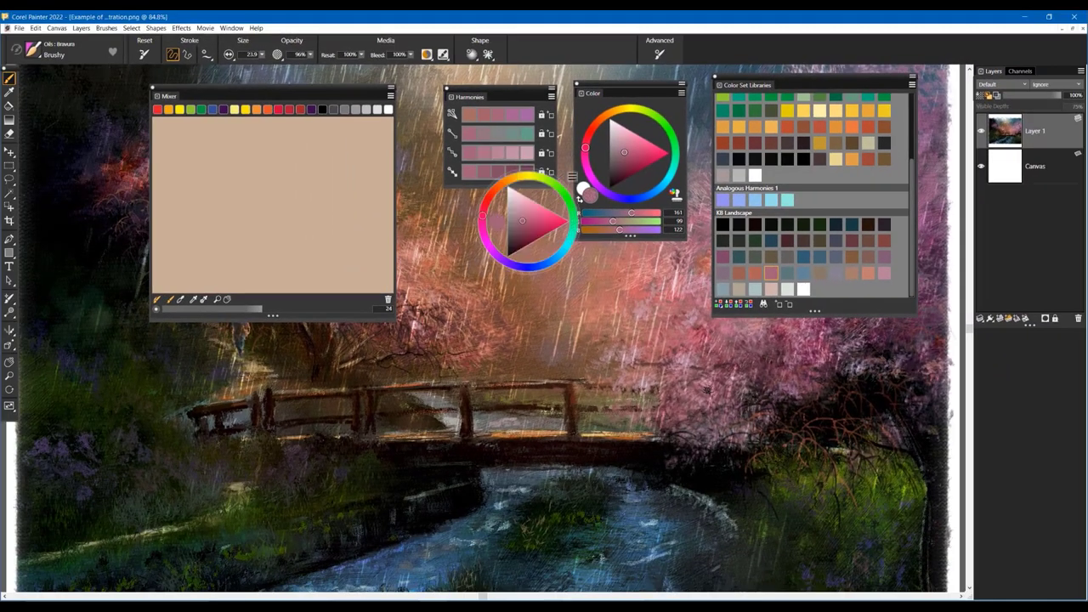
pyautogui.moveTo(549, 200); pyautogui.dragTo(642, 279)
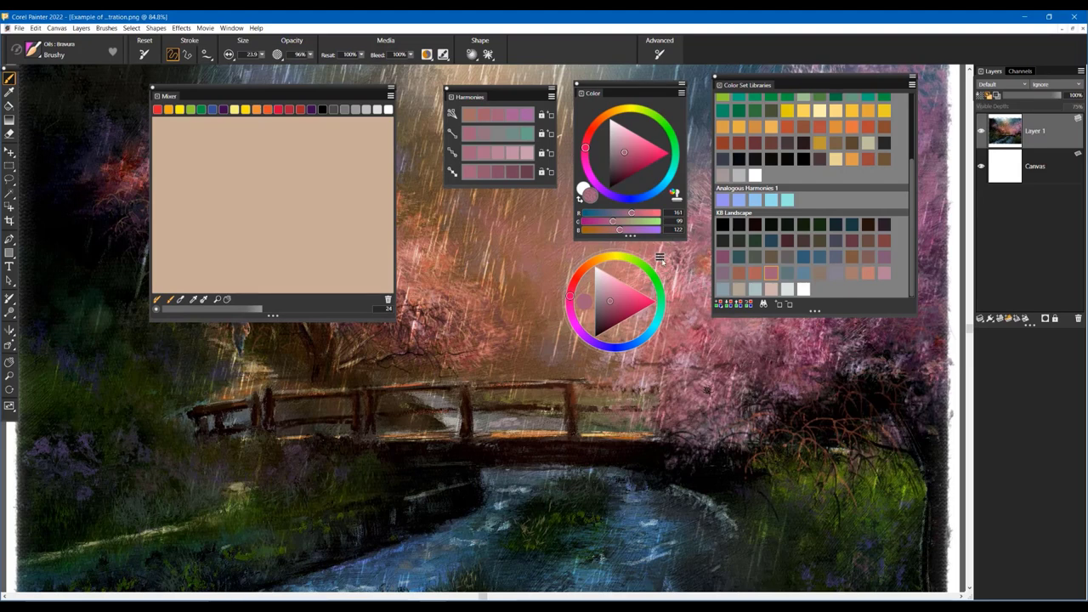
pyautogui.click(660, 257)
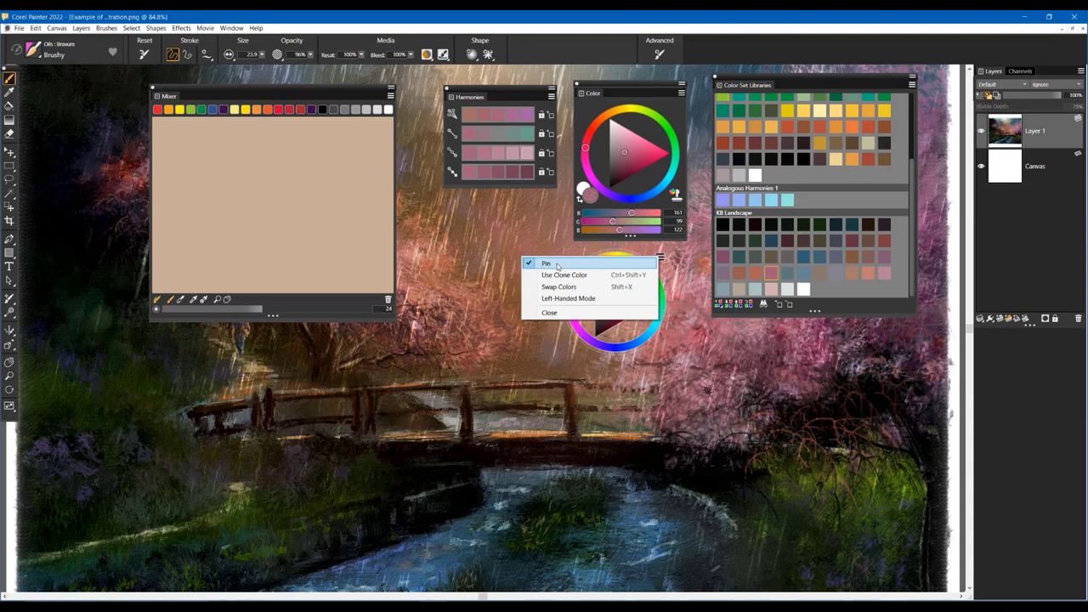
pyautogui.click(531, 243)
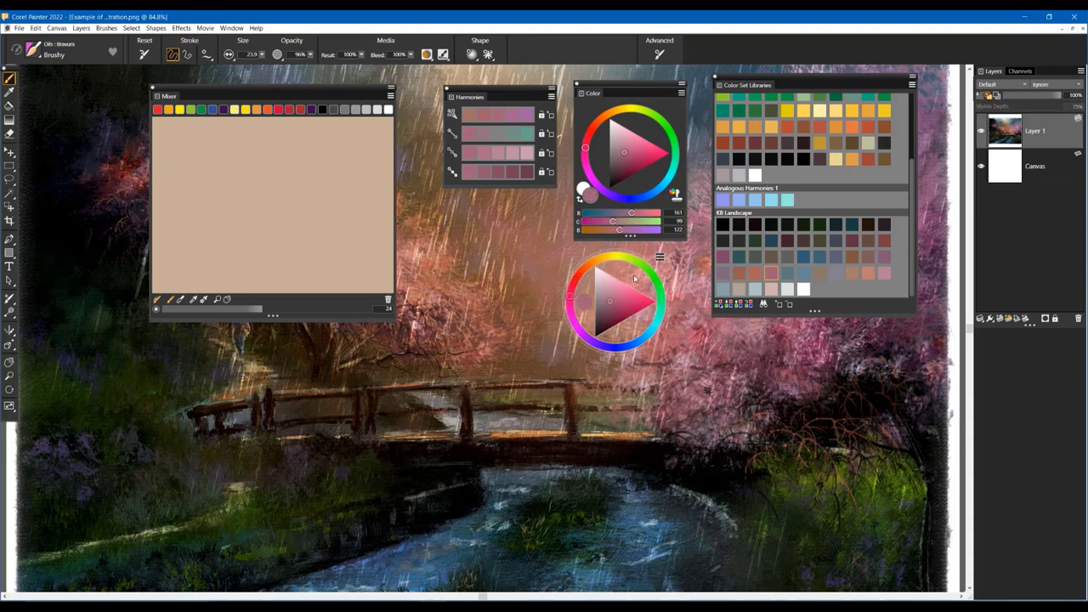
pyautogui.moveTo(634, 278)
pyautogui.mouseDown()
pyautogui.moveTo(546, 270)
pyautogui.moveTo(594, 362)
pyautogui.moveTo(903, 402)
pyautogui.moveTo(595, 350)
pyautogui.moveTo(305, 405)
pyautogui.moveTo(259, 399)
pyautogui.moveTo(619, 336)
pyautogui.moveTo(665, 290)
pyautogui.mouseUp()
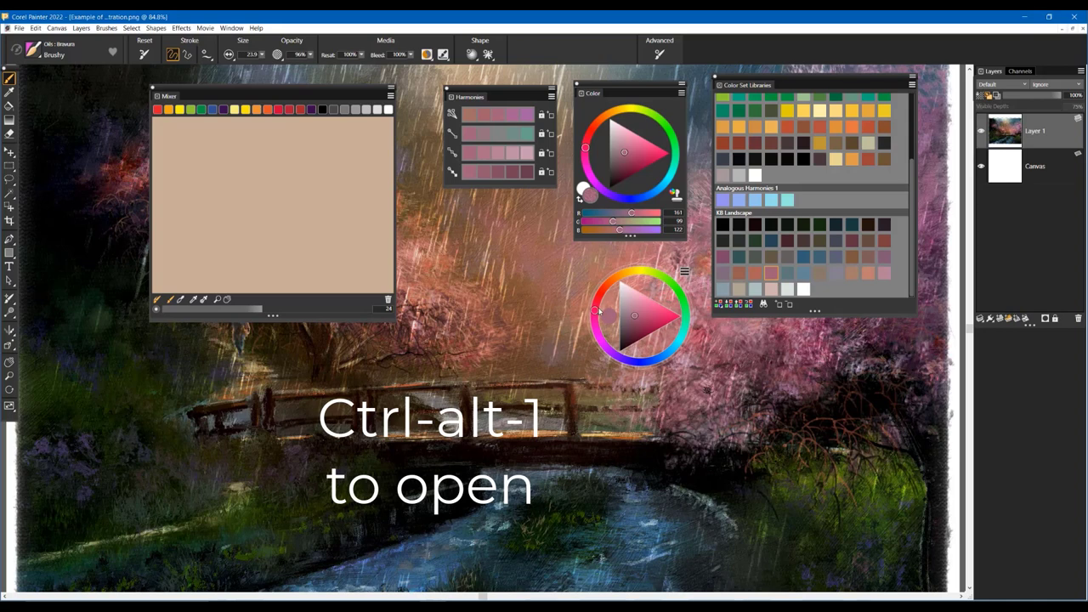
pyautogui.moveTo(598, 313)
pyautogui.mouseDown()
pyautogui.moveTo(605, 288)
pyautogui.moveTo(631, 272)
pyautogui.moveTo(674, 287)
pyautogui.moveTo(687, 320)
pyautogui.moveTo(673, 346)
pyautogui.moveTo(640, 364)
pyautogui.mouseUp()
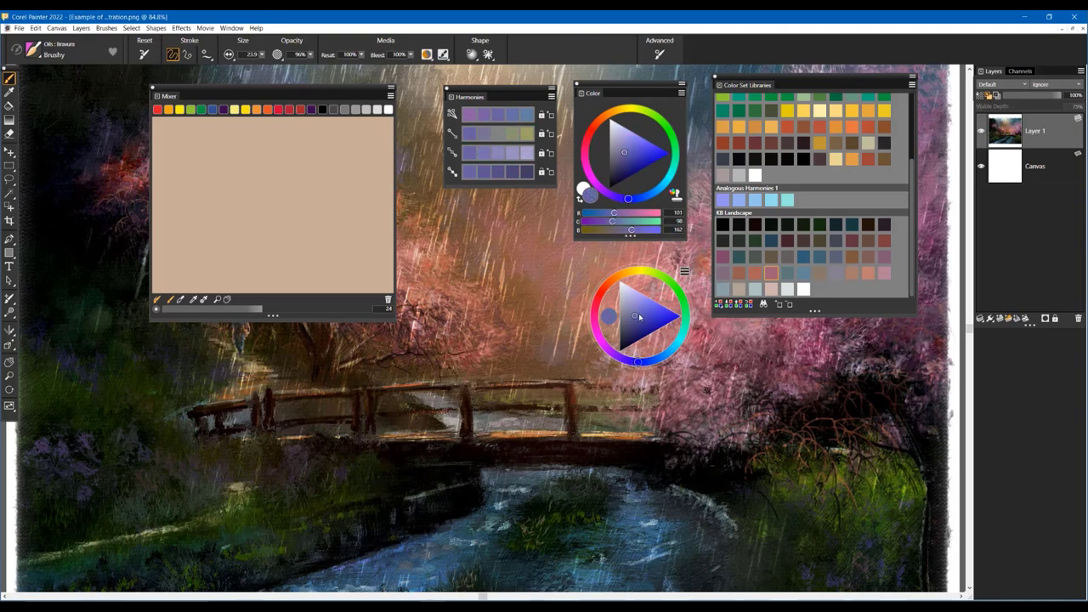
pyautogui.moveTo(635, 316)
pyautogui.mouseDown()
pyautogui.moveTo(661, 322)
pyautogui.moveTo(610, 320)
pyautogui.mouseUp()
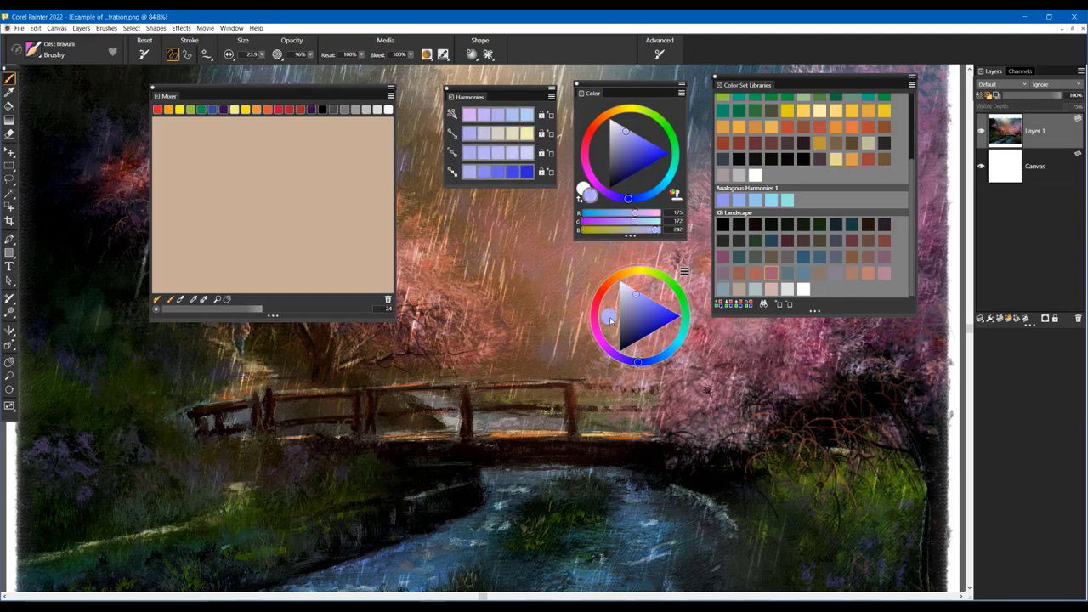
# Switch the floating color wheel to Left-Handed Mode, then toggle Use Clone Color on and back off.
pyautogui.rightClick(608, 317)
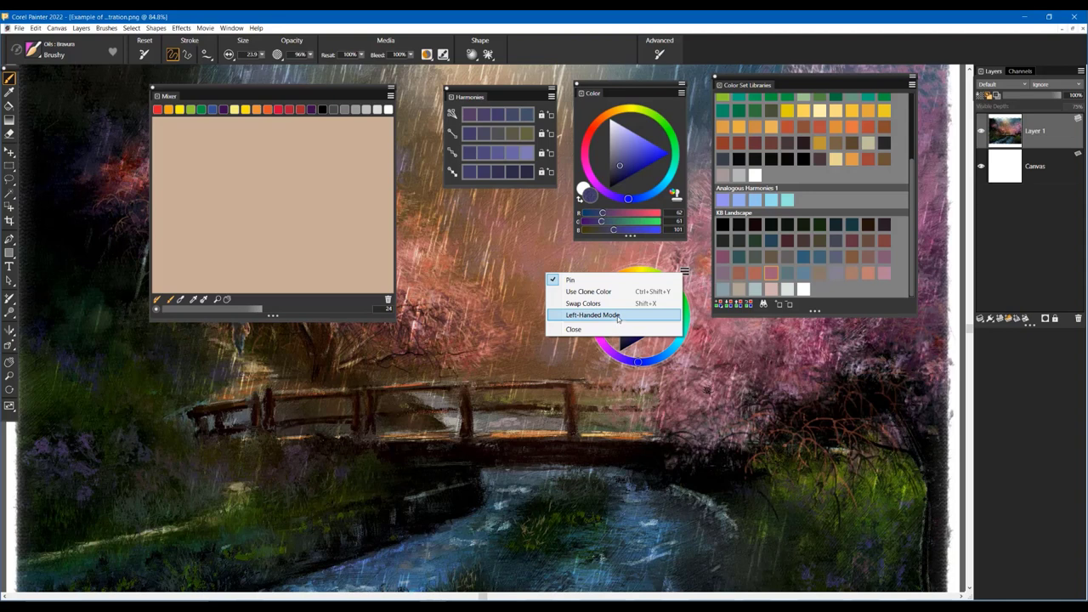
pyautogui.click(617, 317)
pyautogui.click(684, 271)
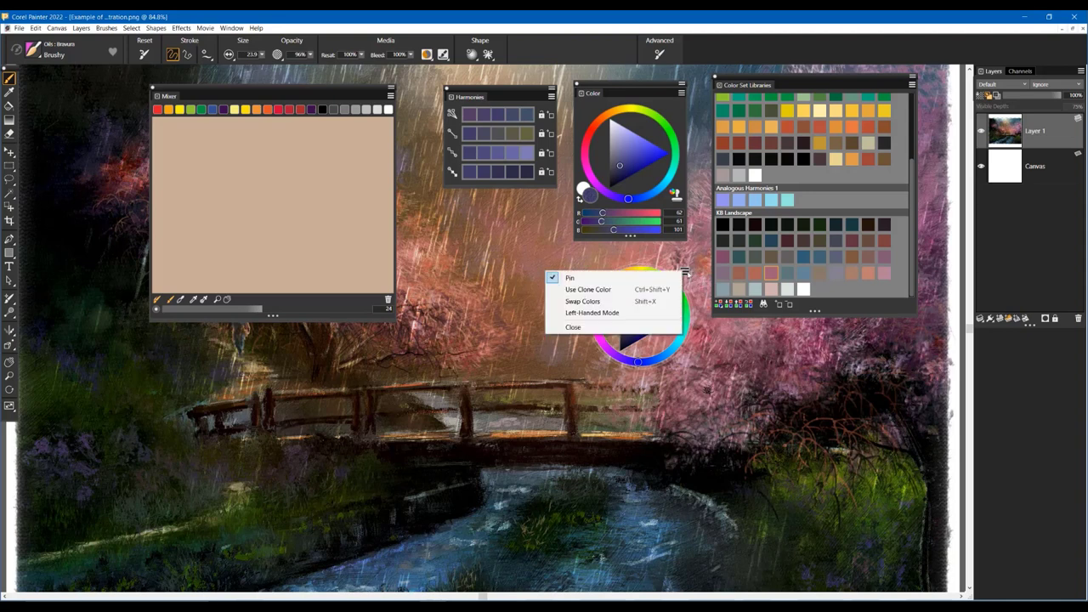
pyautogui.click(600, 290)
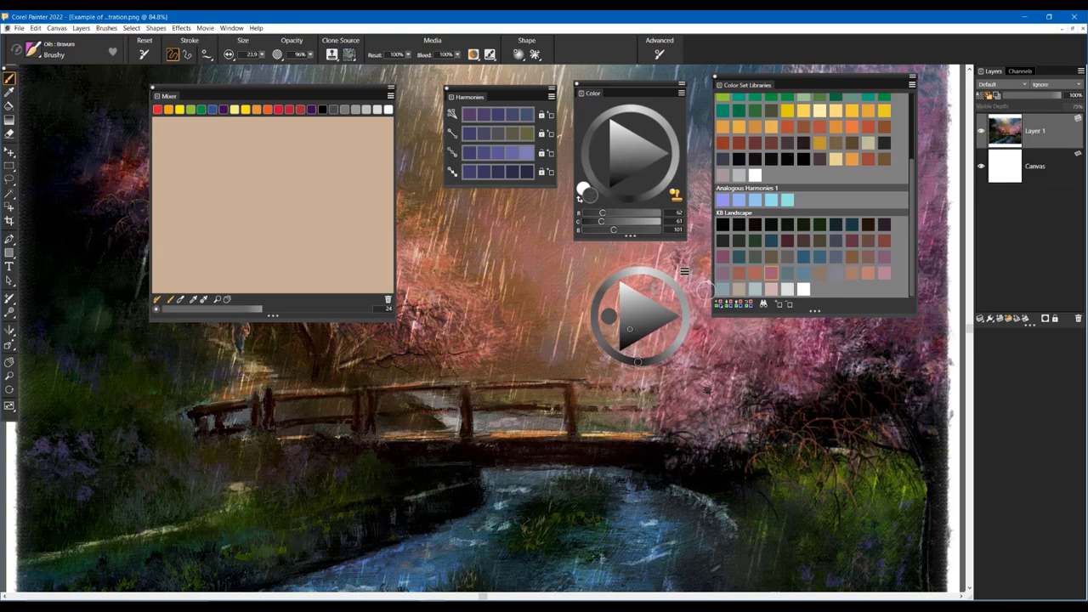
pyautogui.click(684, 271)
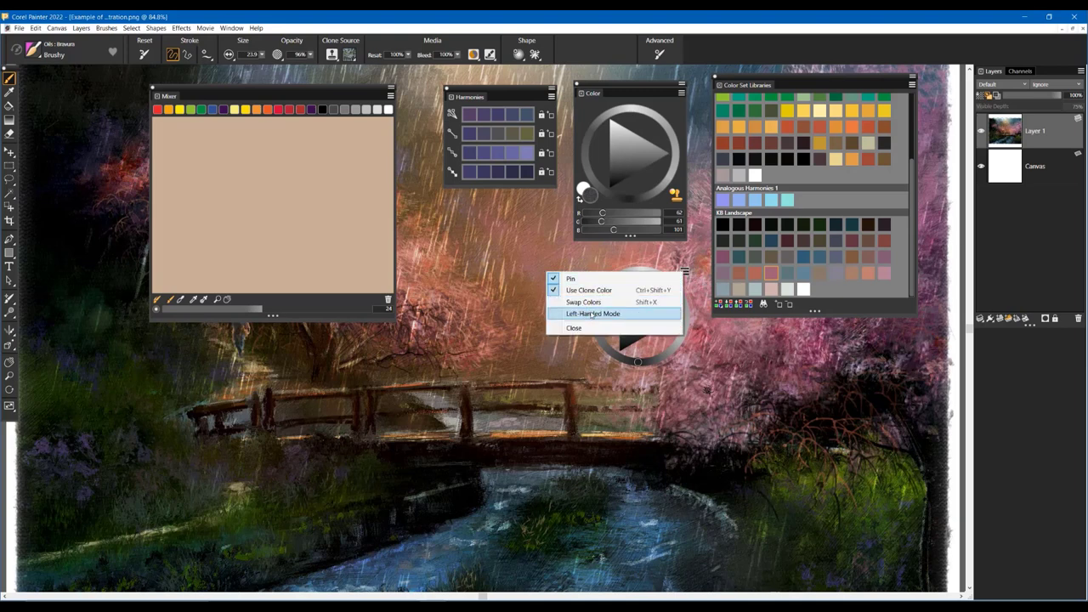
pyautogui.click(555, 291)
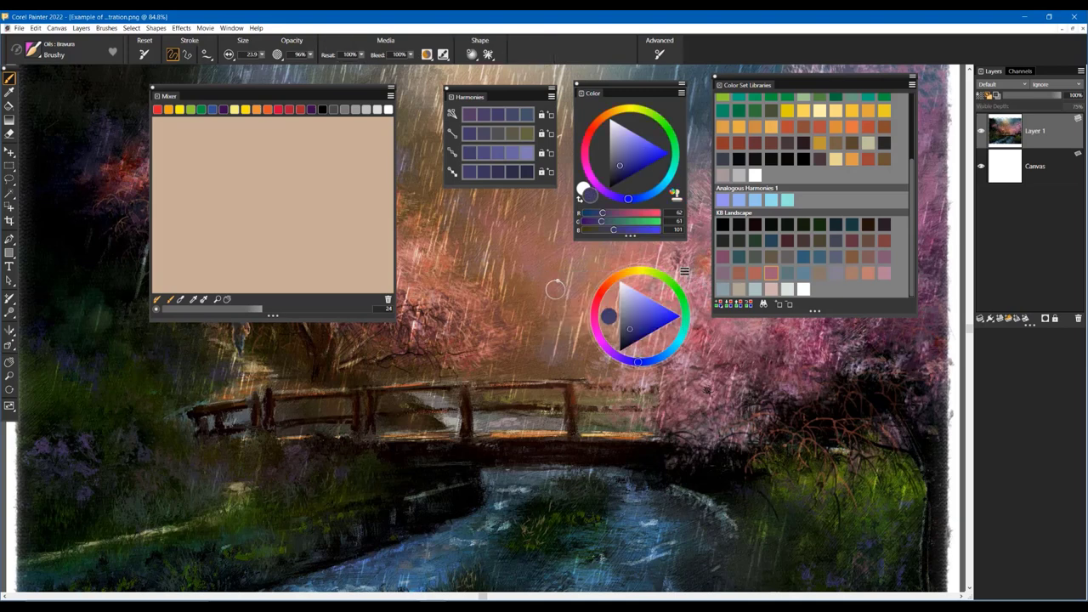